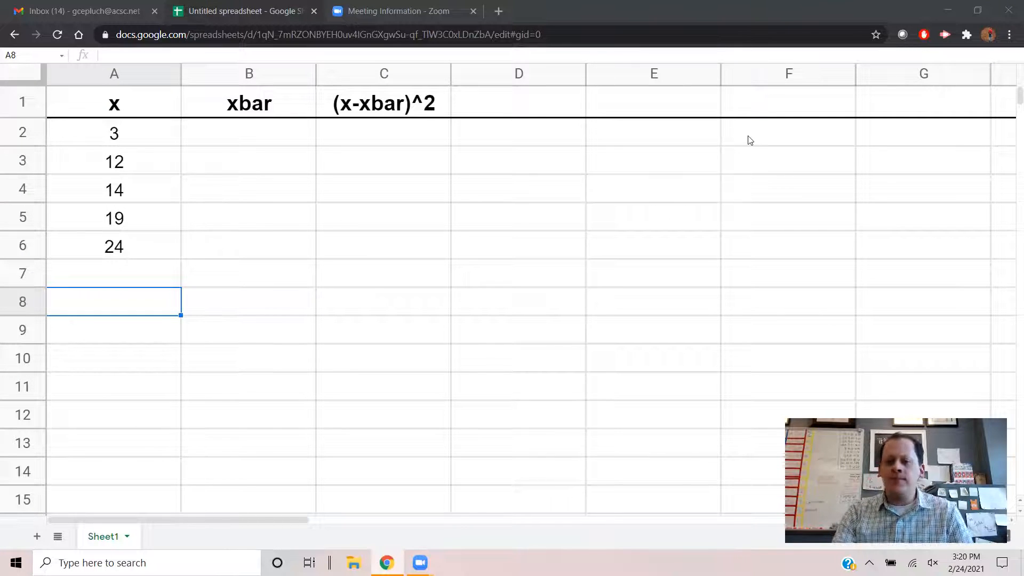
pyautogui.click(753, 108)
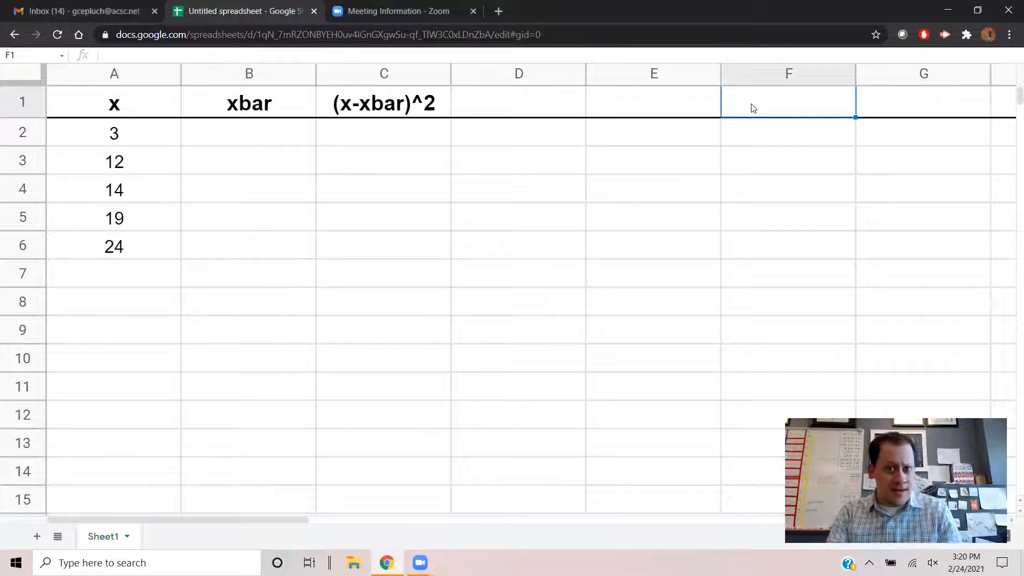
pyautogui.click(108, 303)
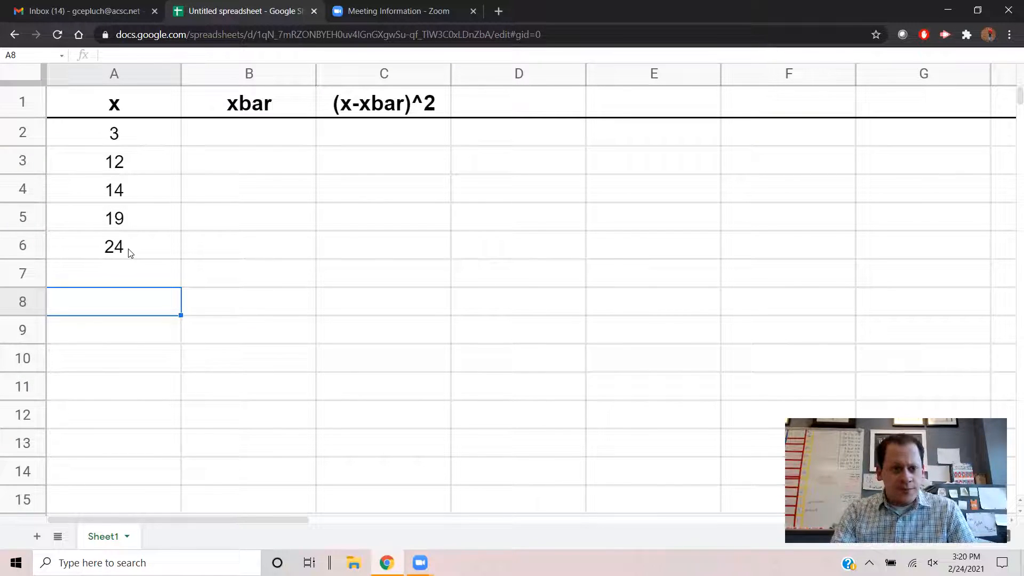
# Step: Change the column header in B1 to x-xbar
pyautogui.click(228, 108)
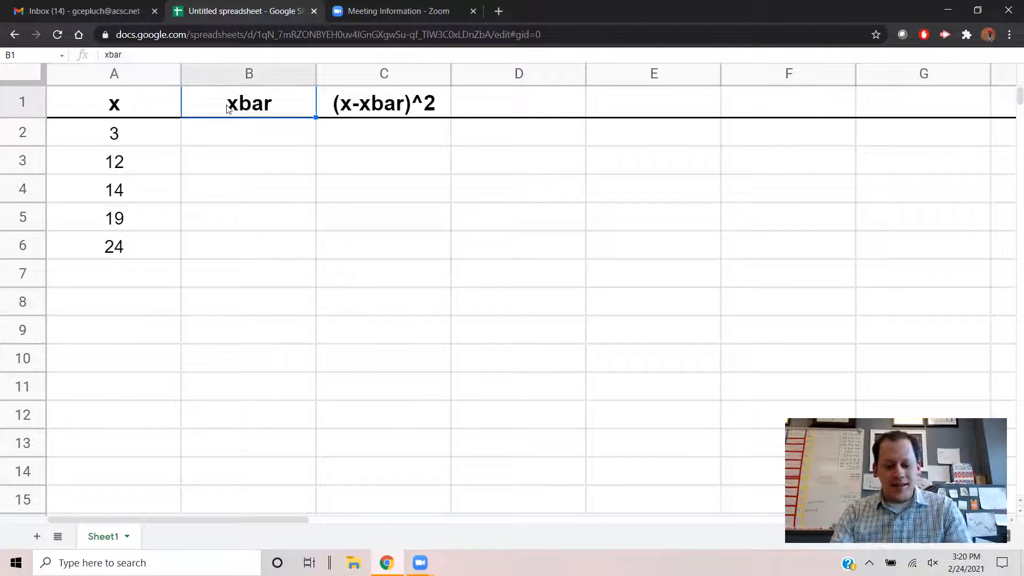
pyautogui.doubleClick(229, 107)
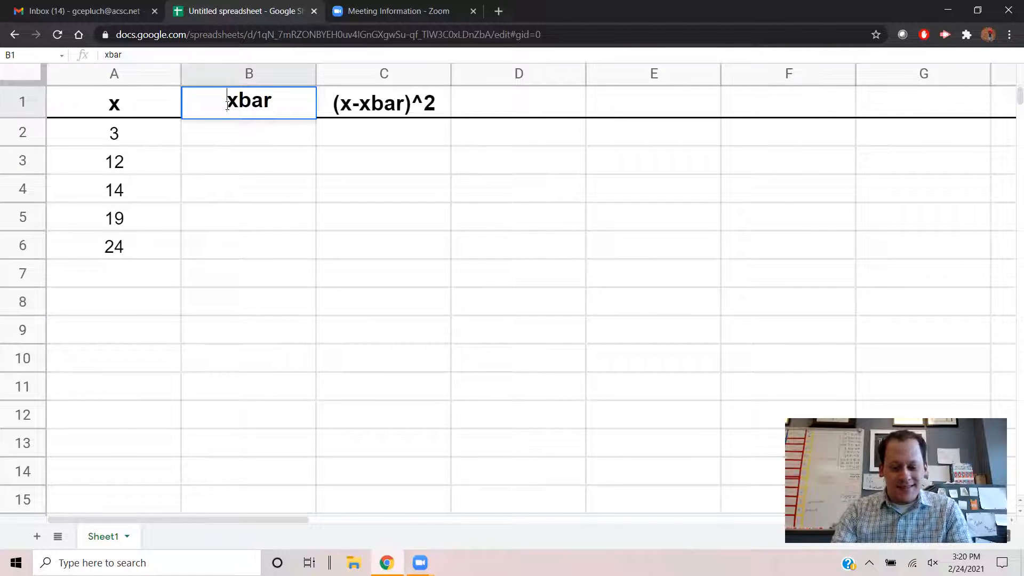
pyautogui.write('x-')
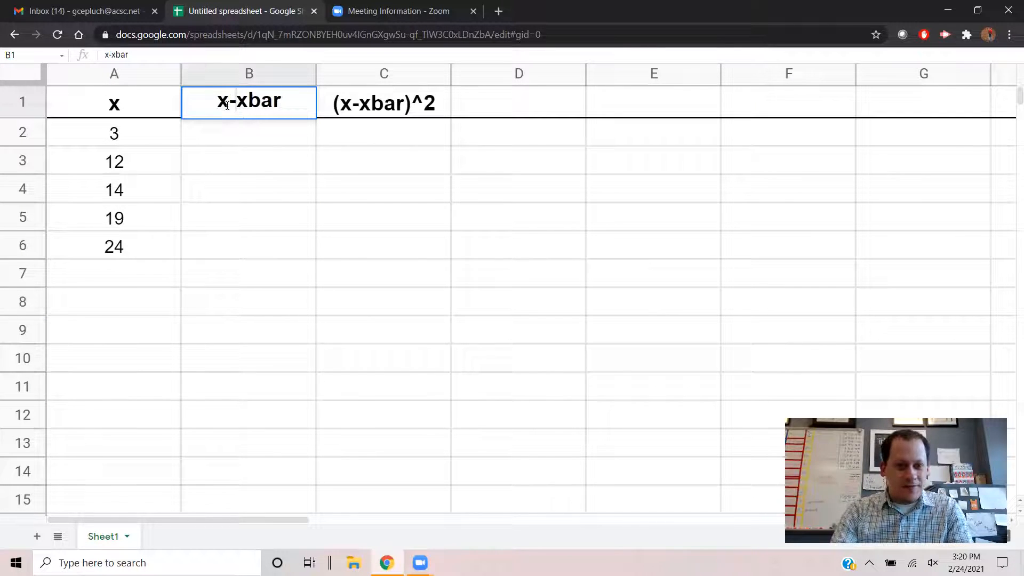
# Step: Calculate the mean of the x values in cell A8 with the formula =average(a2:a6)
pyautogui.click(106, 310)
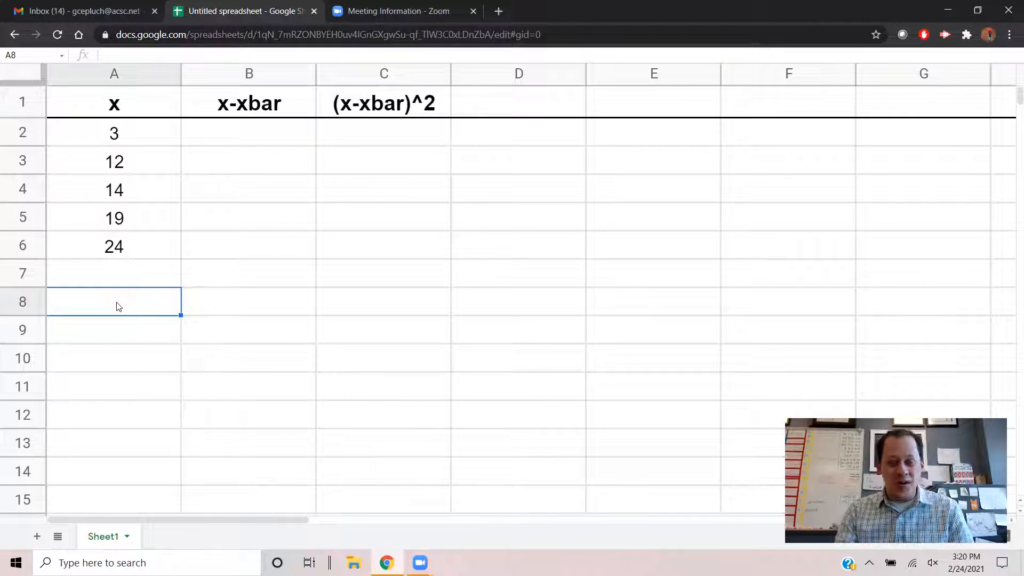
pyautogui.write('=av')
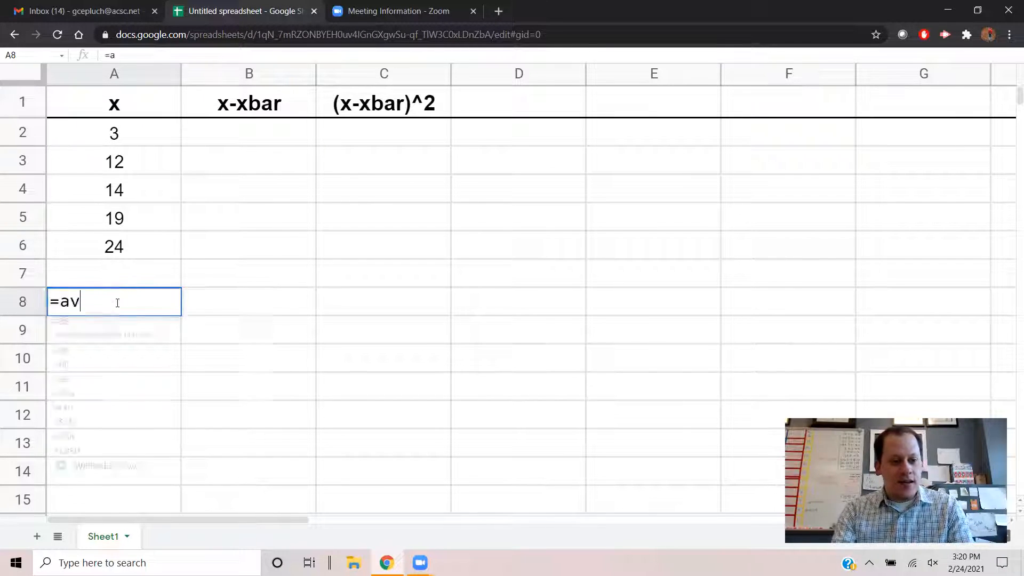
pyautogui.write('erage(')
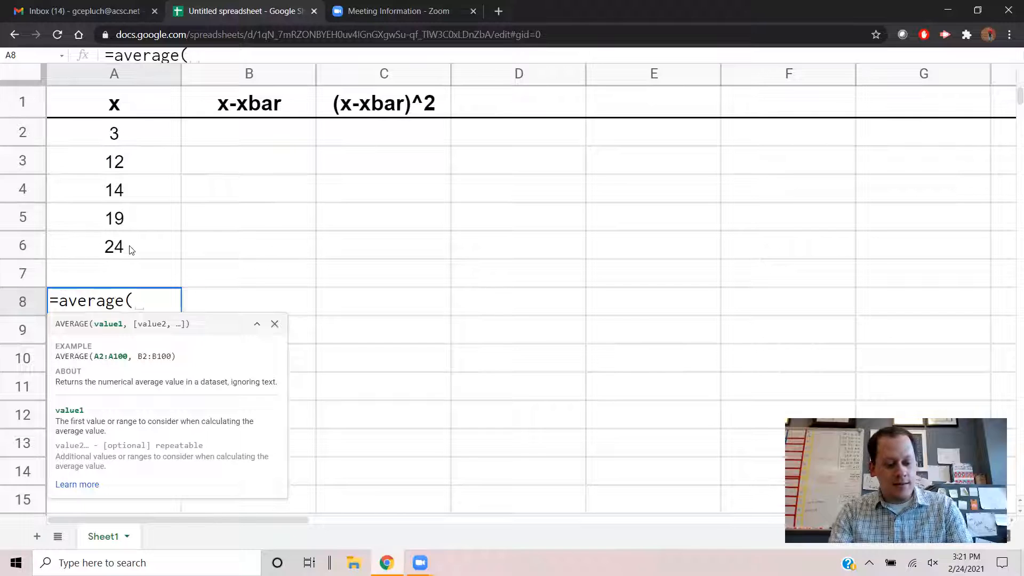
pyautogui.write('a2')
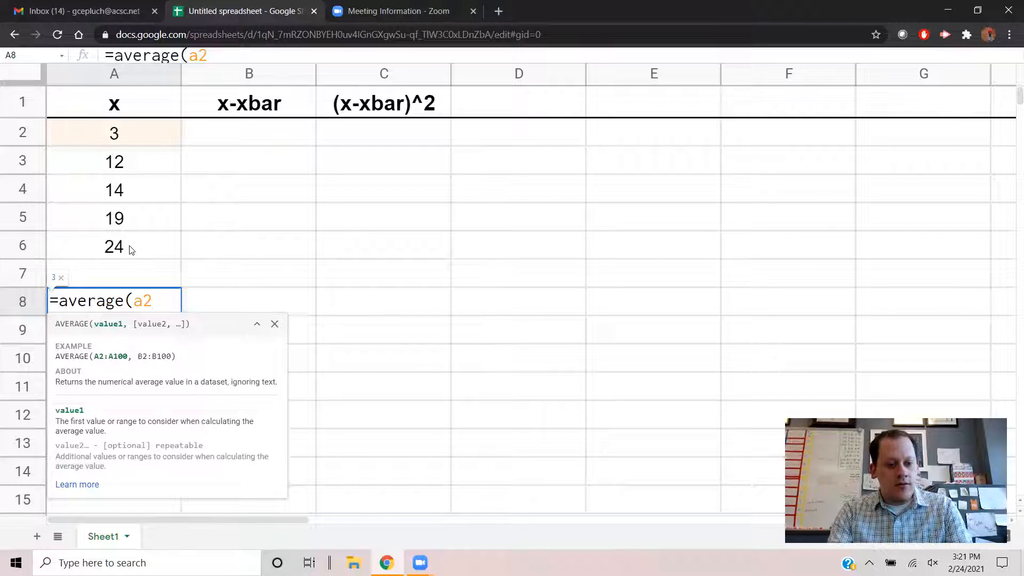
pyautogui.write(':a6)')
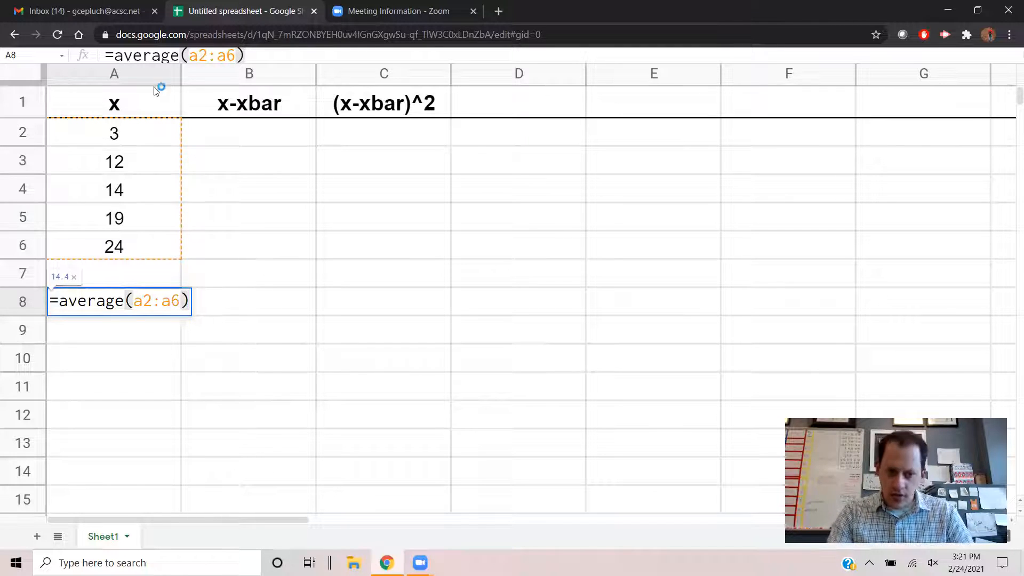
pyautogui.press('Return')
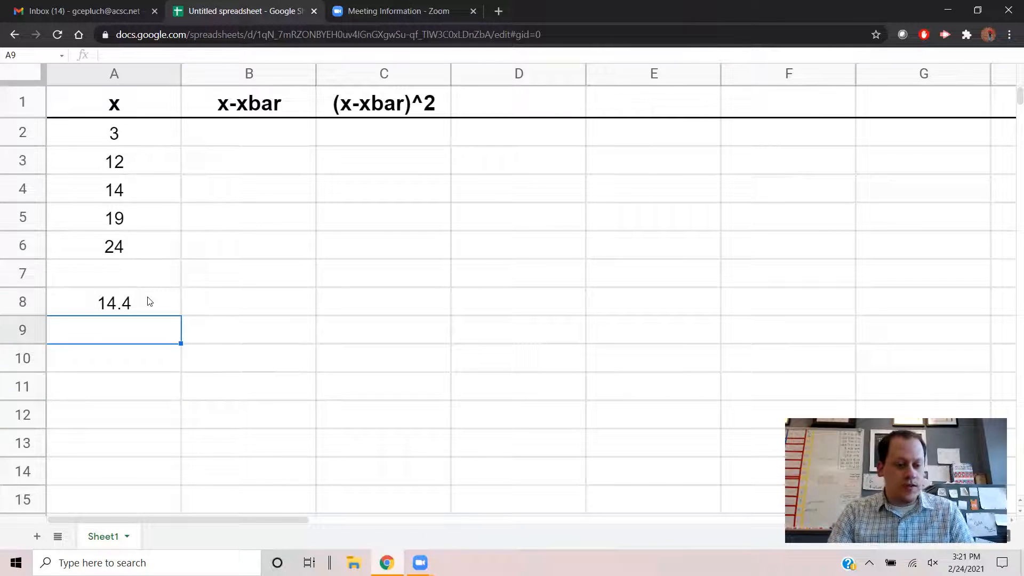
# Step: Enter =a2-$a$8 in B2 to compute the deviation from the mean, and fill the suggested formula down through B6
pyautogui.click(257, 135)
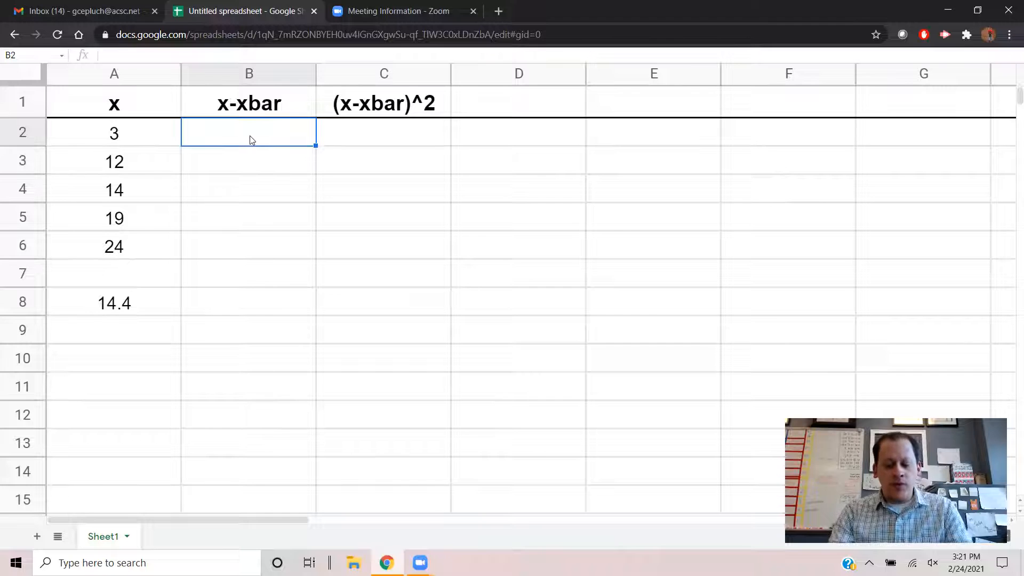
pyautogui.write('=')
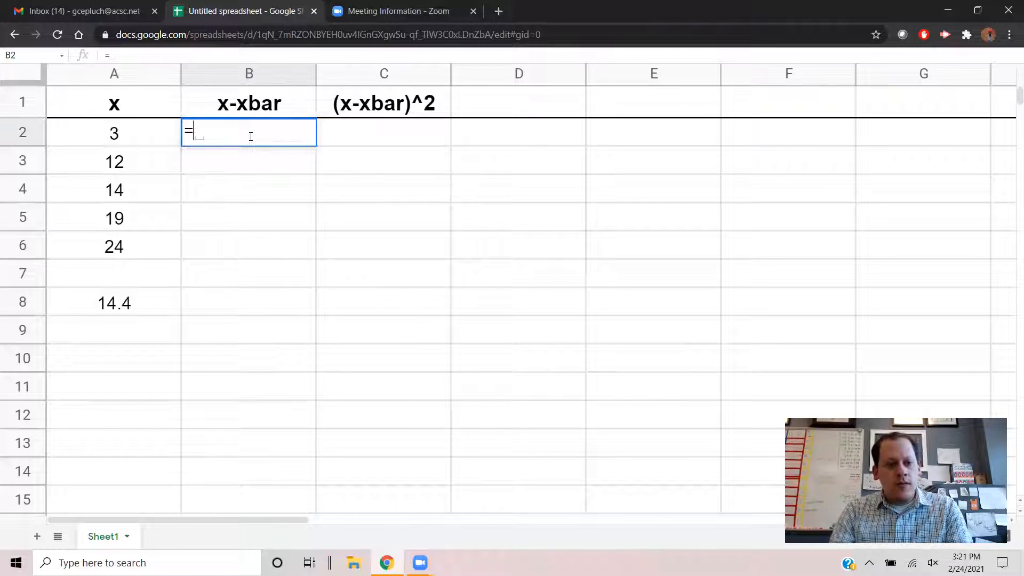
pyautogui.write('a')
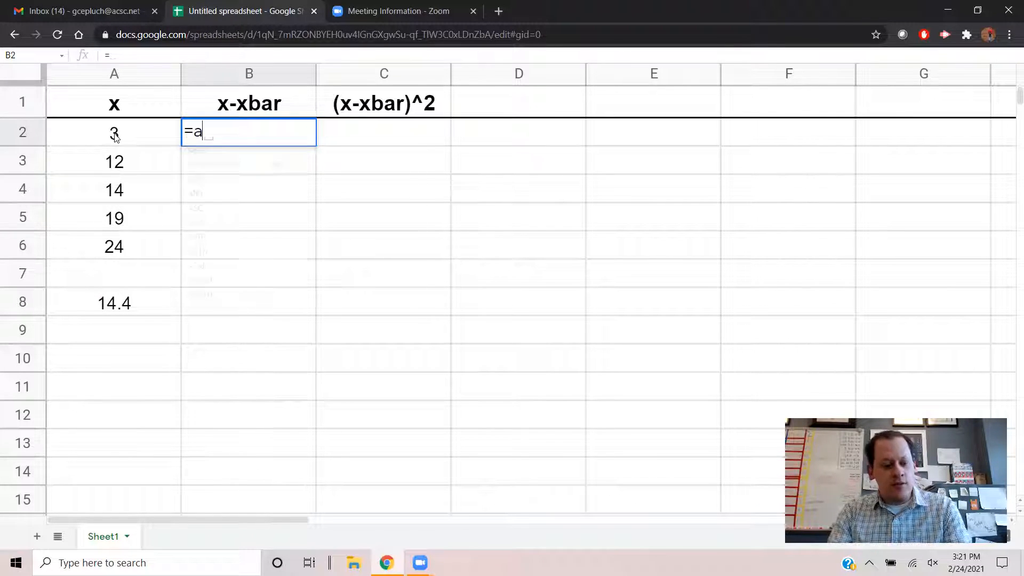
pyautogui.write('2-')
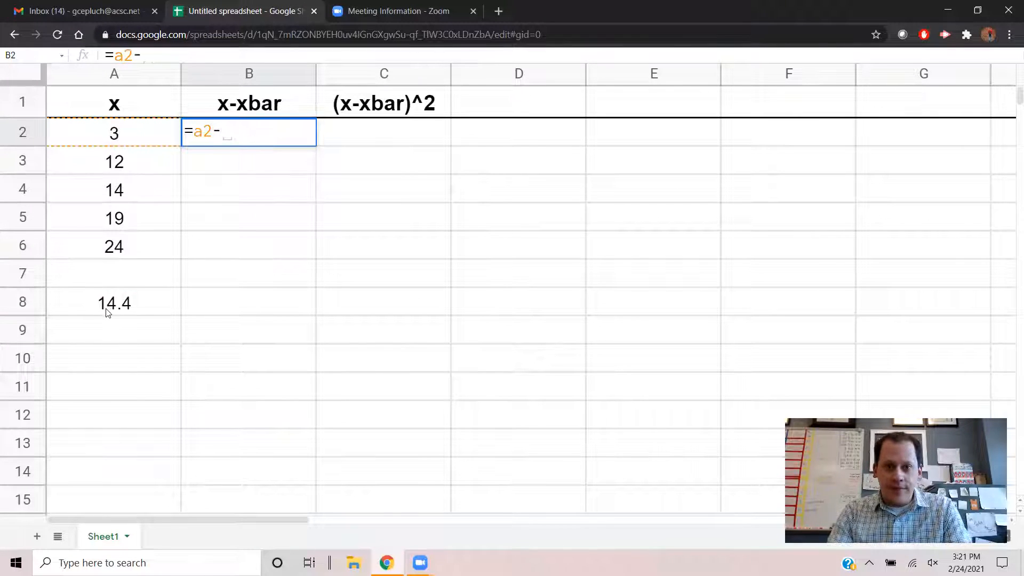
pyautogui.write('a8')
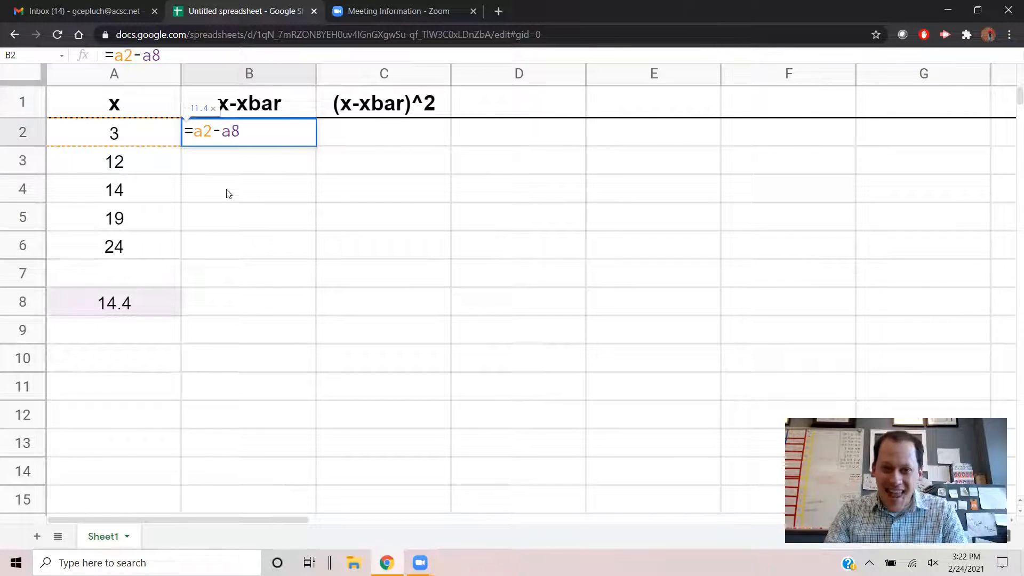
pyautogui.click(223, 132)
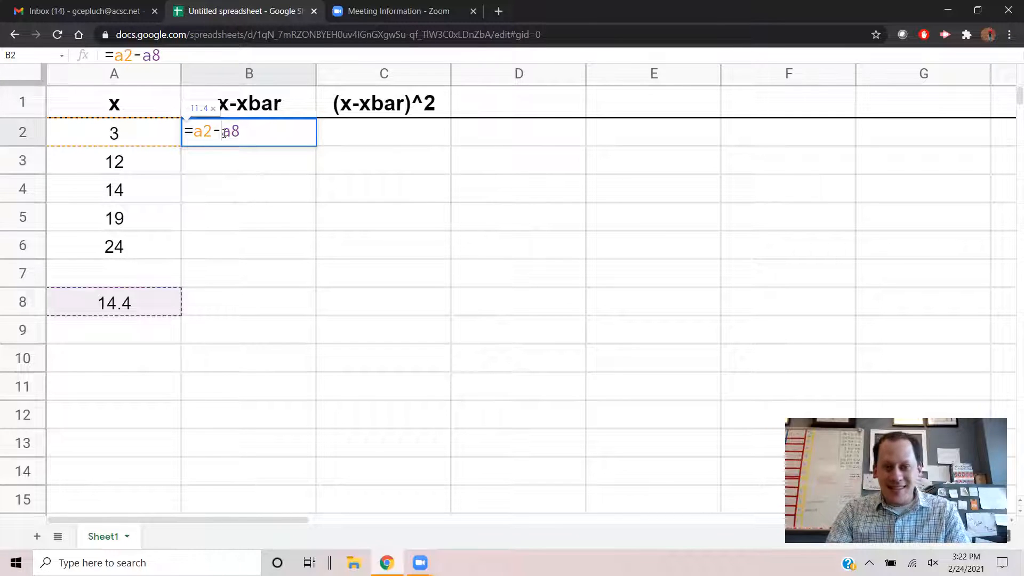
pyautogui.write('$')
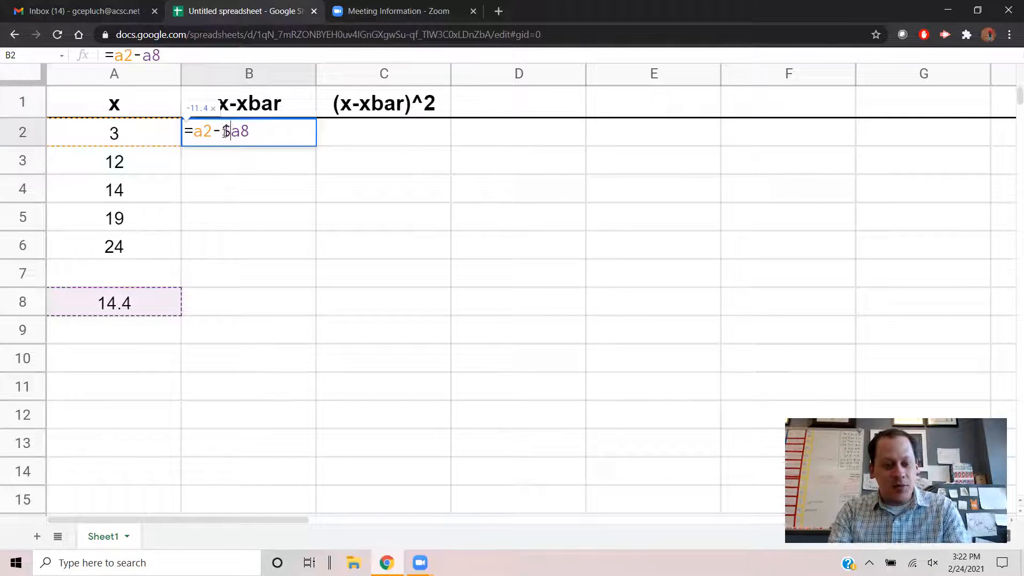
pyautogui.press('Right')
pyautogui.write('$')
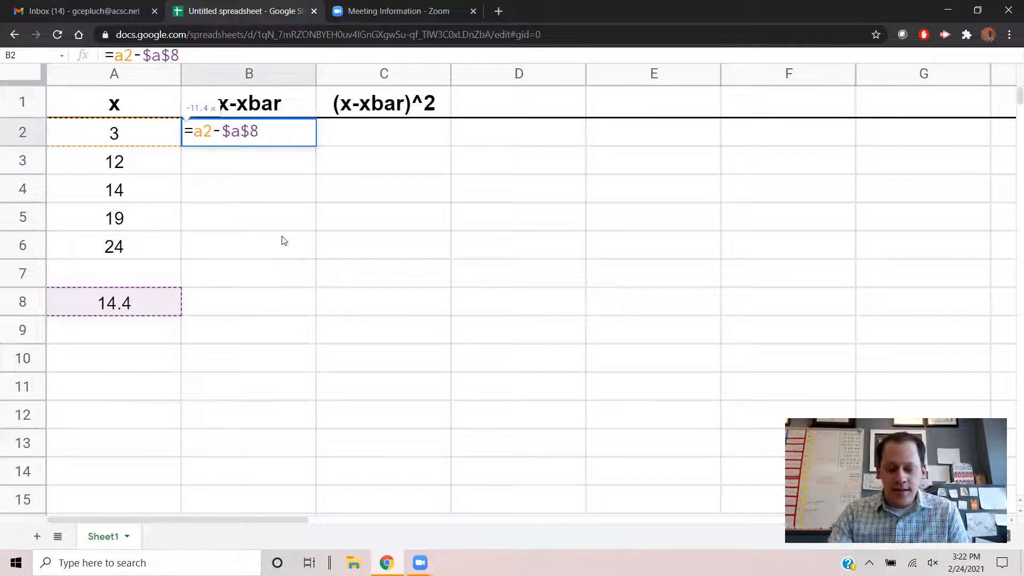
pyautogui.press('Return')
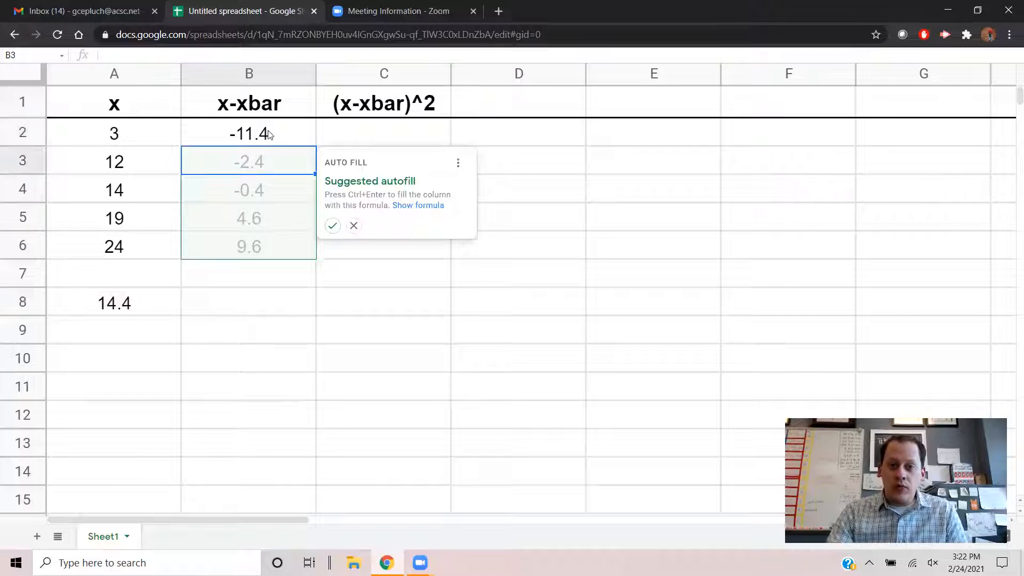
pyautogui.click(332, 226)
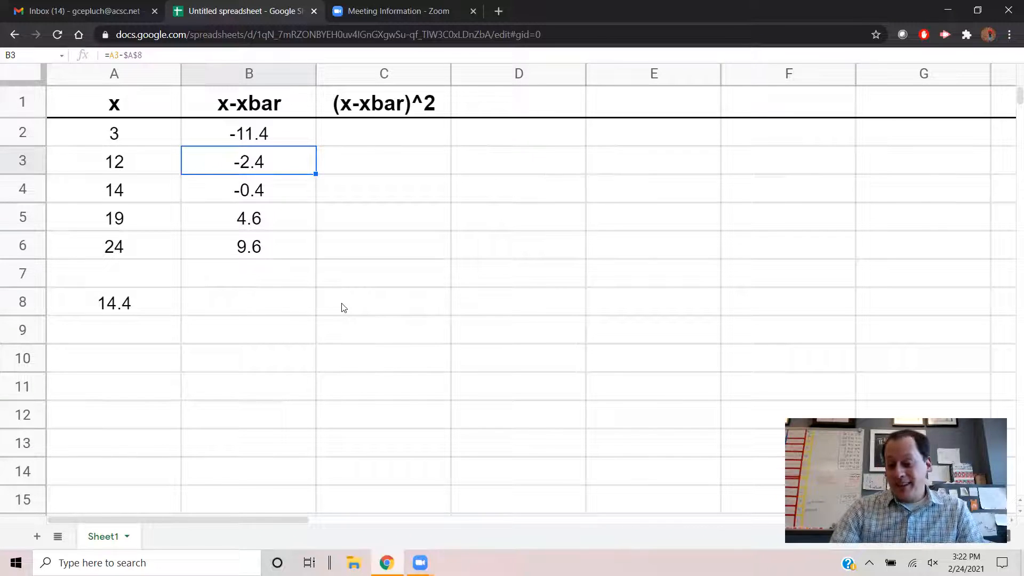
# Step: Square the first deviation in C2 with =b2^2, and fill the suggested formula down through C6
pyautogui.click(357, 136)
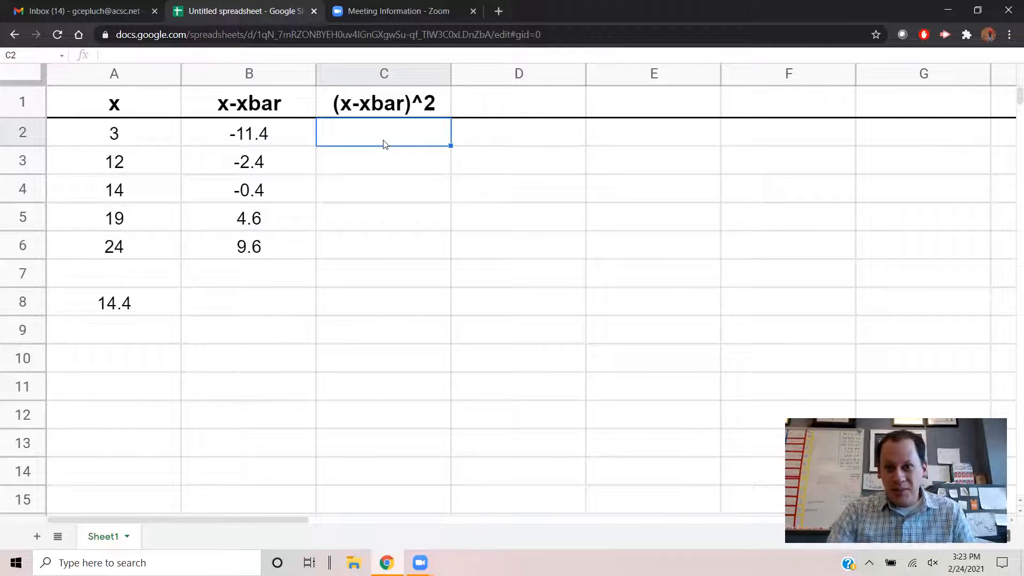
pyautogui.write('=b')
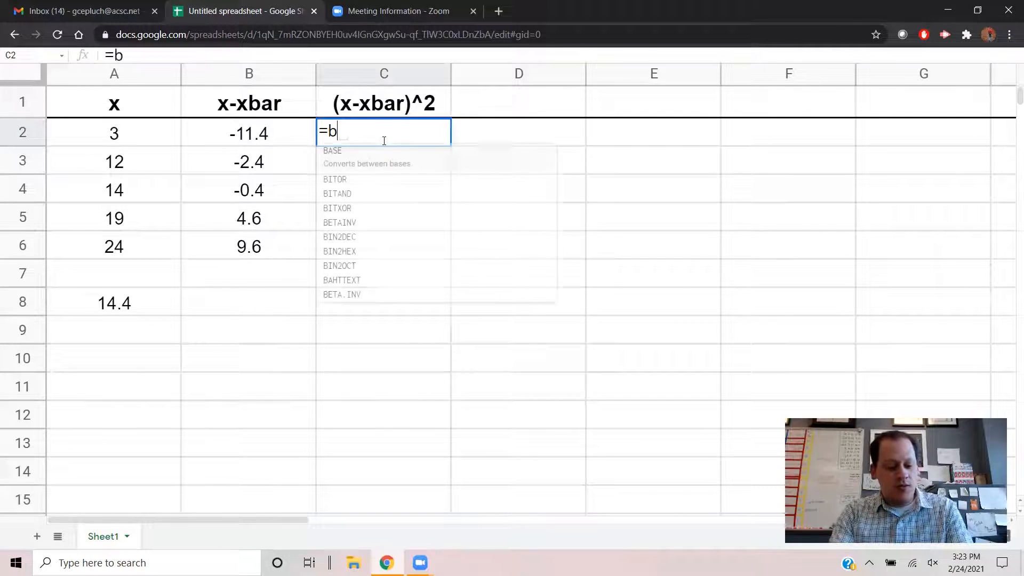
pyautogui.write('2^')
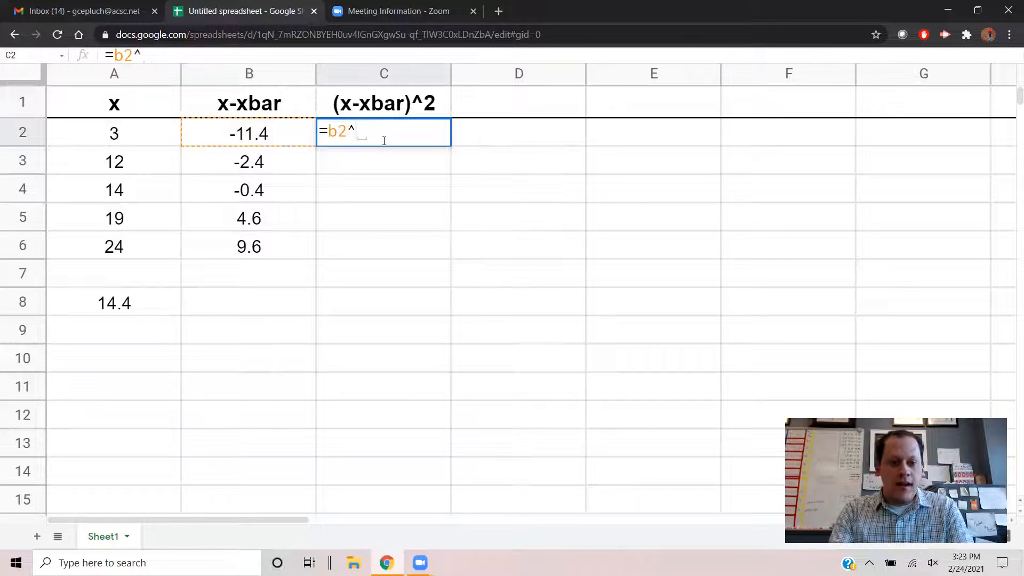
pyautogui.write('2')
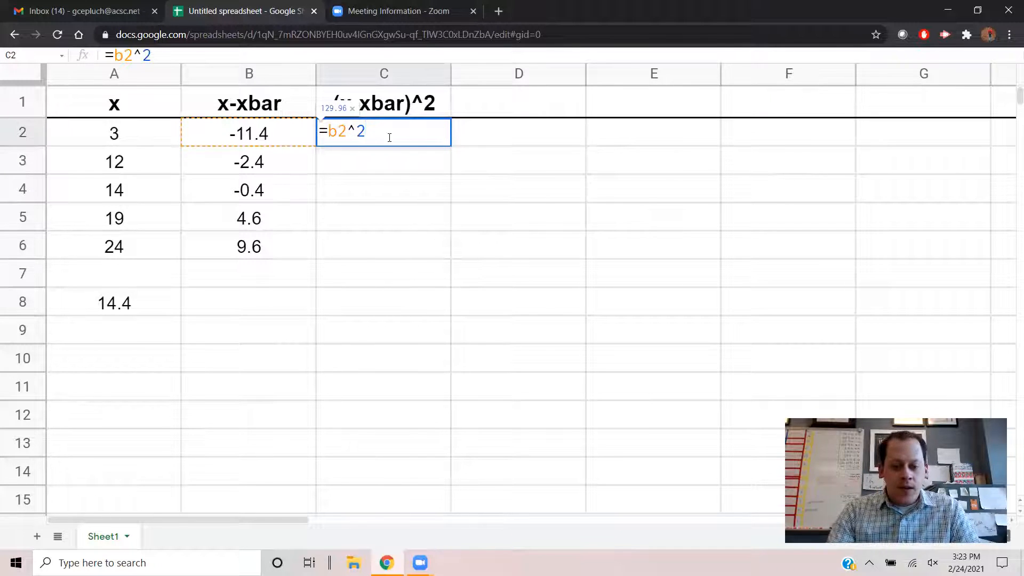
pyautogui.press('Return')
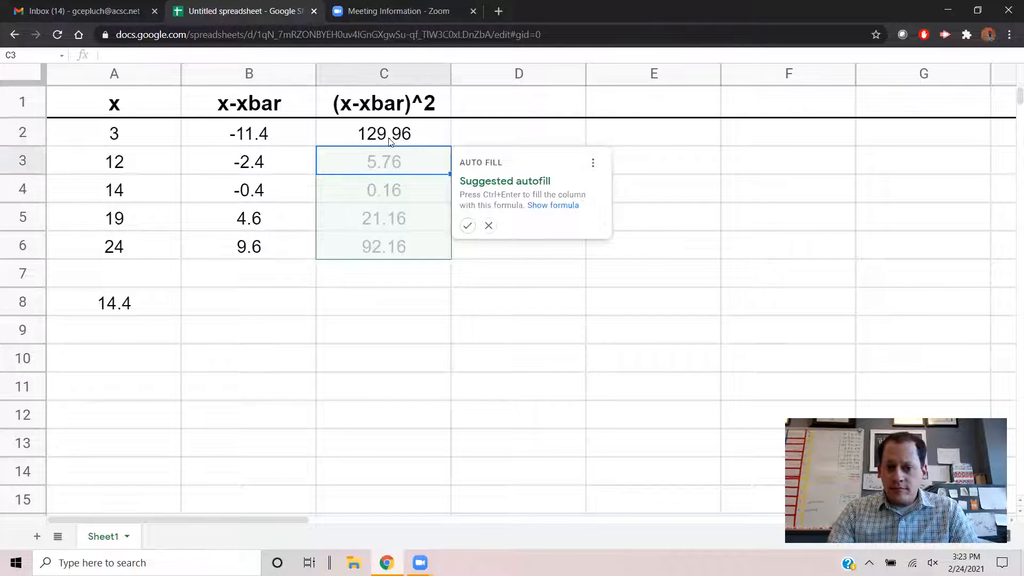
pyautogui.click(468, 226)
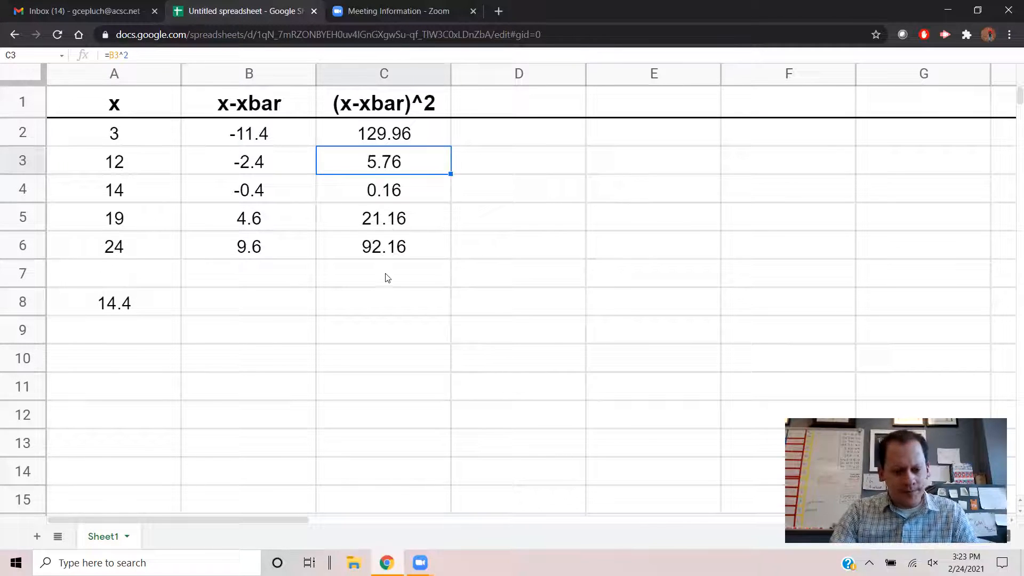
# Step: Enter the labels VARIANCE in D8, STD DEV in D10 and CV in D12
pyautogui.click(383, 300)
pyautogui.click(505, 310)
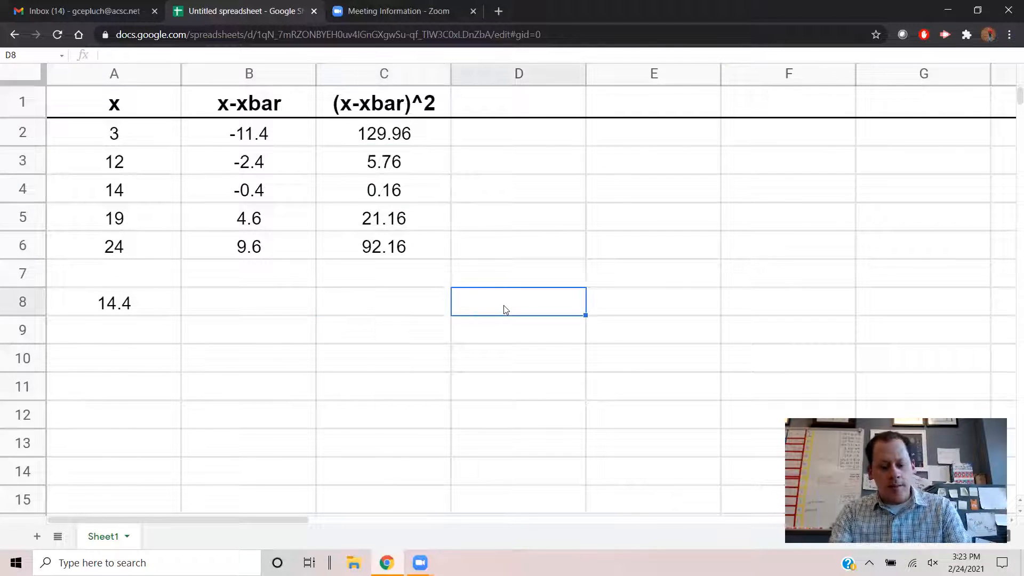
pyautogui.write('VARIANCE')
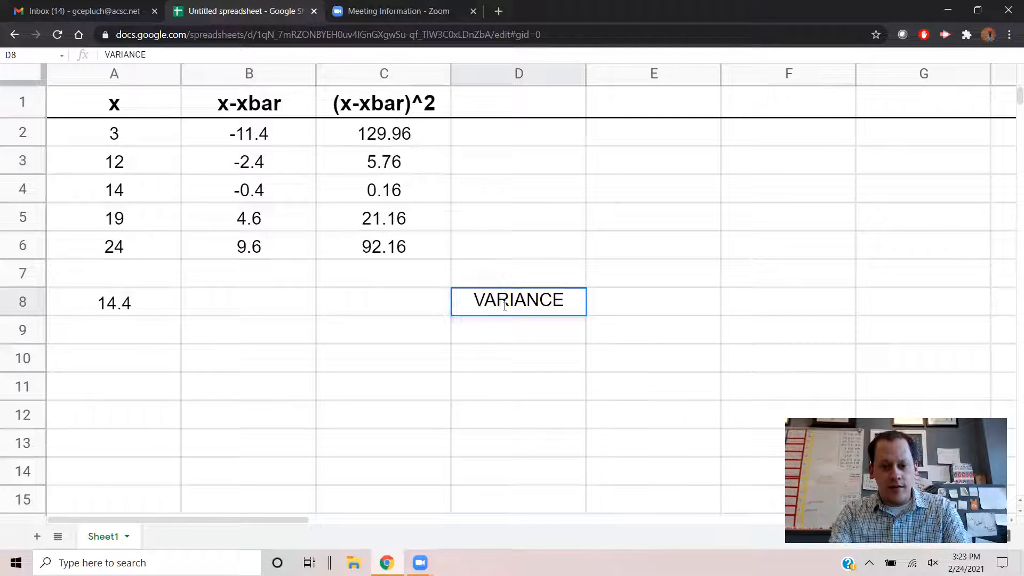
pyautogui.press('Return')
pyautogui.press('Return')
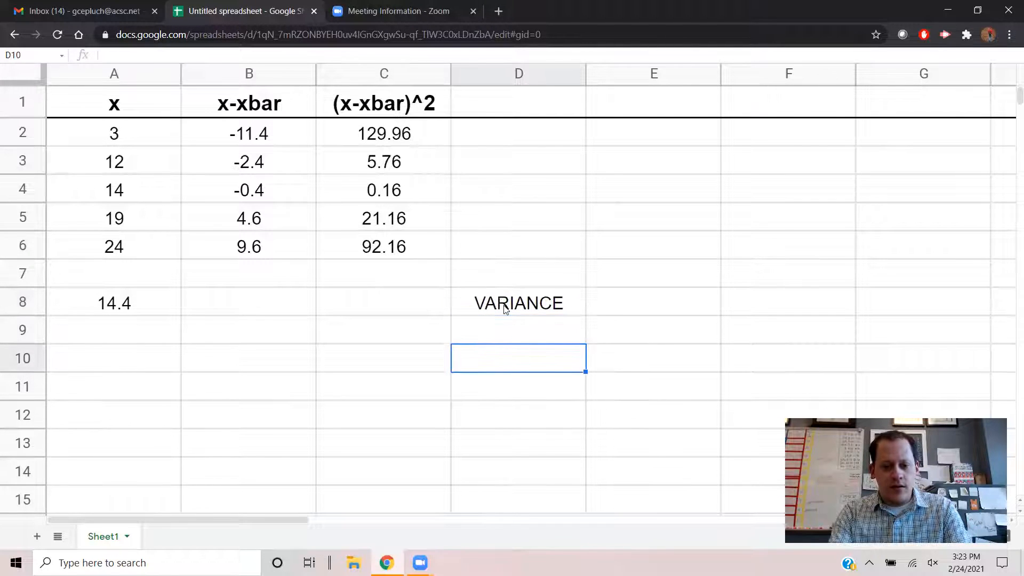
pyautogui.write('STD DEV')
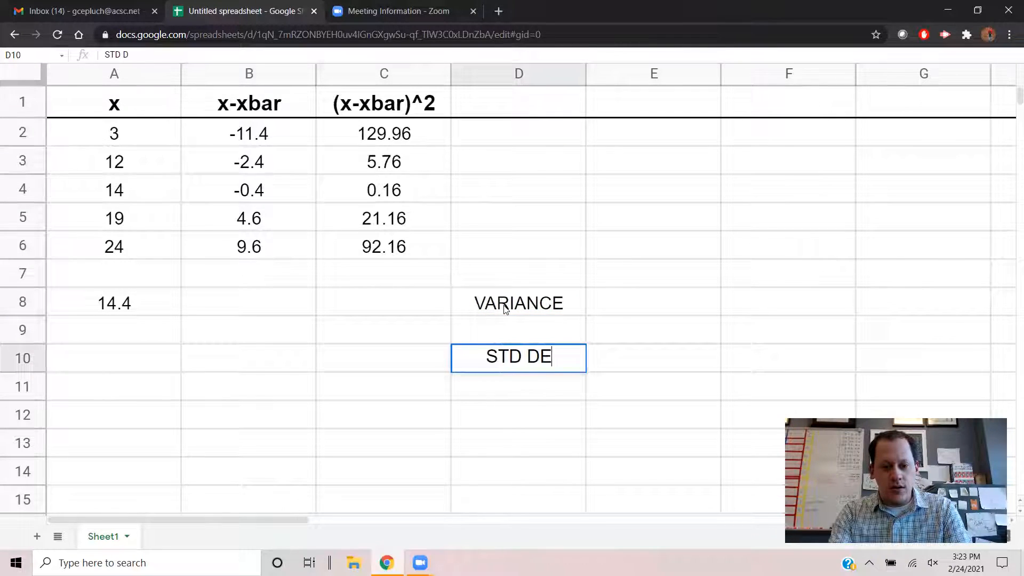
pyautogui.press('Return')
pyautogui.press('Return')
pyautogui.write('CV')
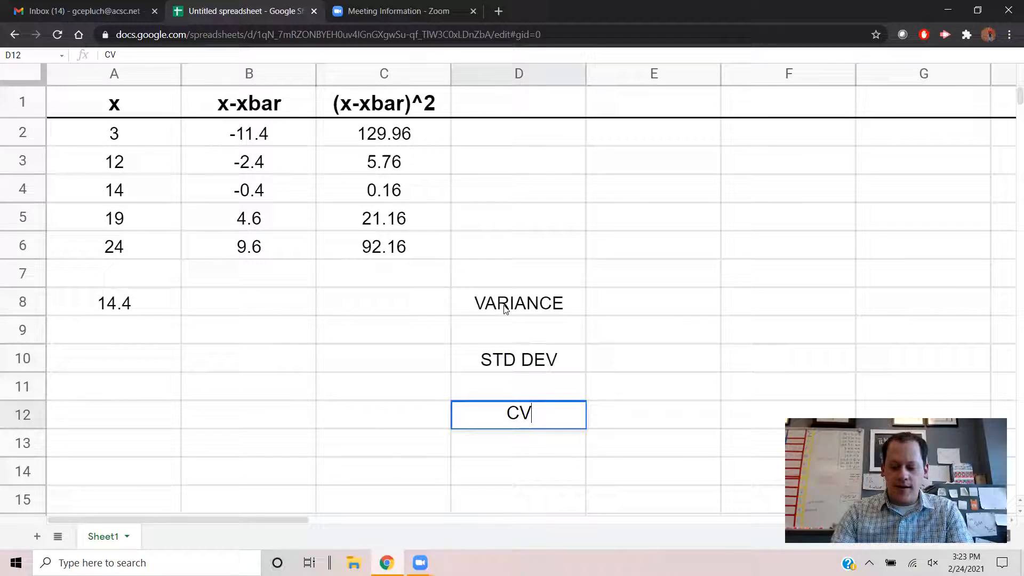
pyautogui.press('Left')
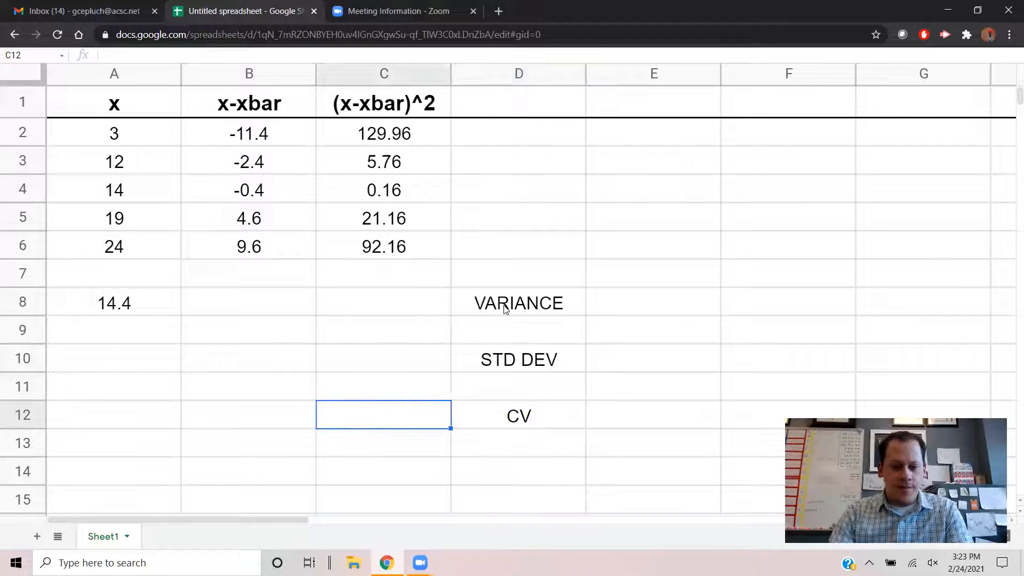
pyautogui.press('Up')
pyautogui.press('Up')
pyautogui.press('Up')
pyautogui.press('Up')
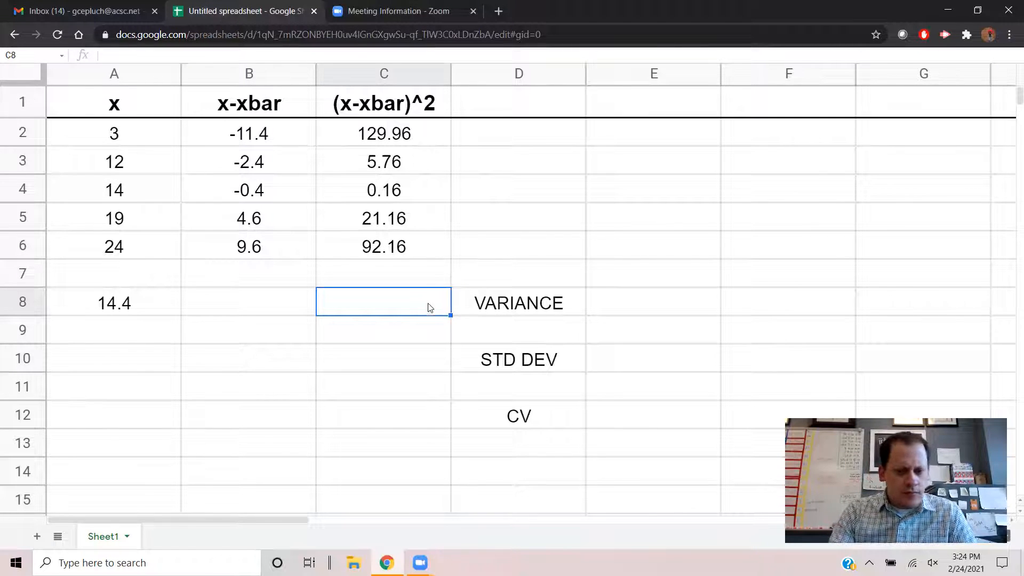
# Step: Move the VARIANCE, STD DEV and CV labels from D8:D12 down two rows to D10:D14
pyautogui.moveTo(510, 307); pyautogui.dragTo(511, 412)
pyautogui.hotkey('ctrl', 'c')
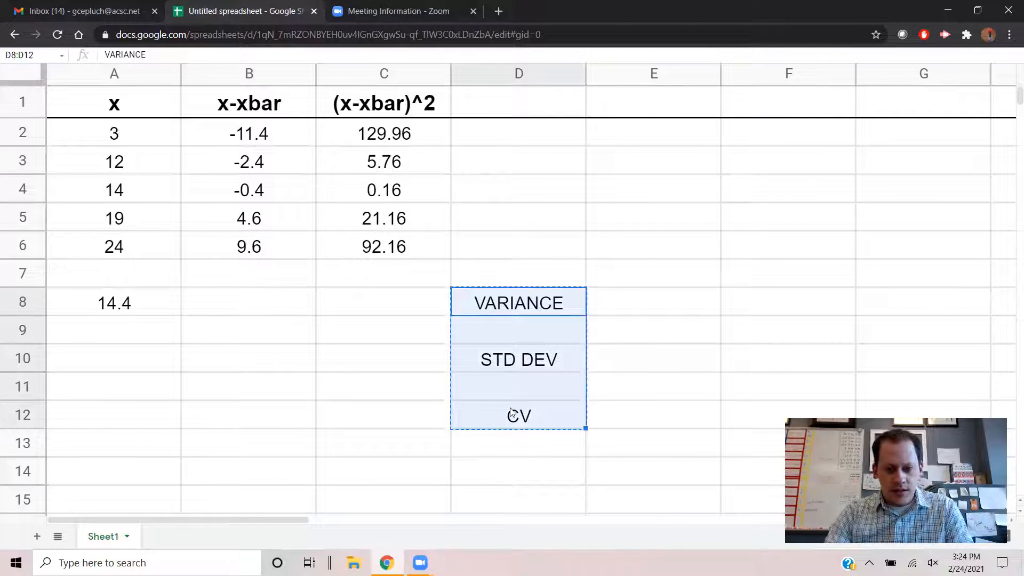
pyautogui.click(475, 360)
pyautogui.hotkey('ctrl', 'v')
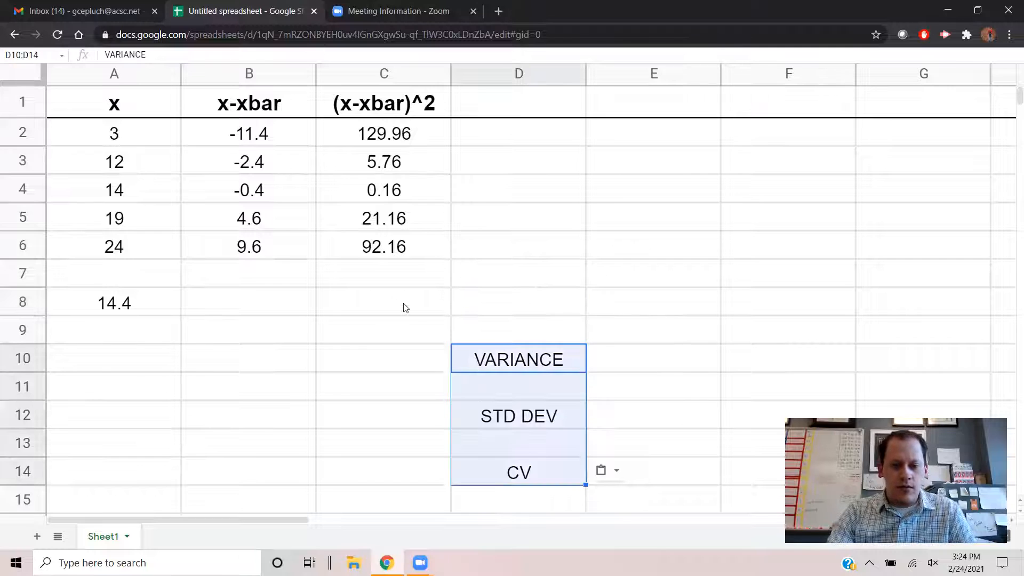
# Step: Sum the squared deviations in cell C8 with the formula =sum(c2:c6)
pyautogui.click(388, 301)
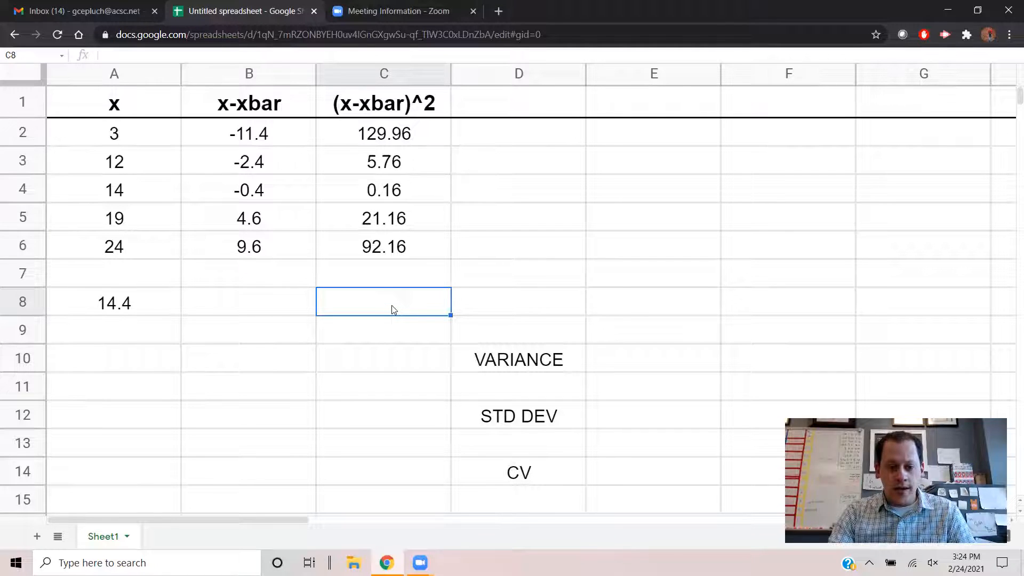
pyautogui.write('=sum')
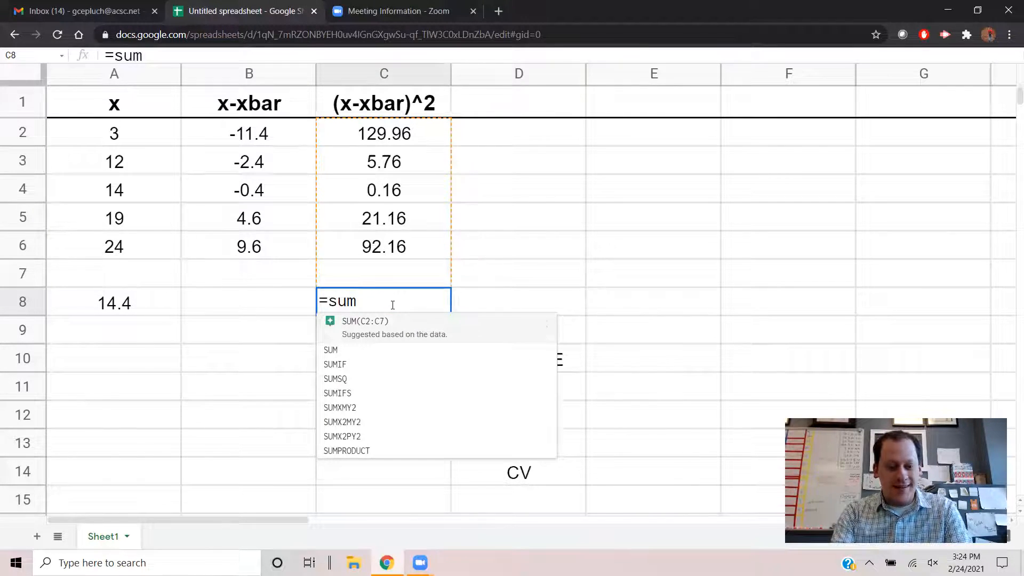
pyautogui.write('(c')
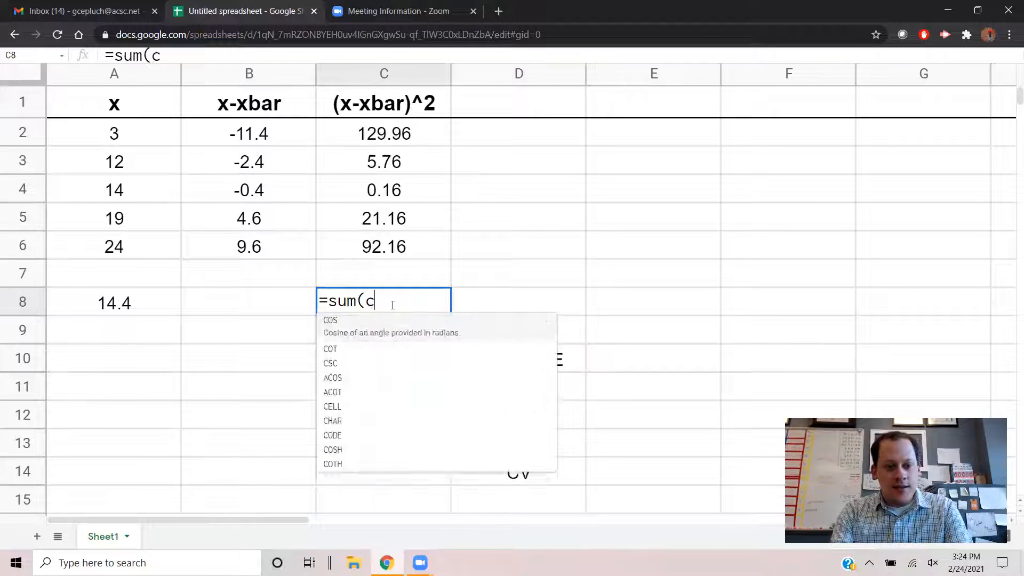
pyautogui.write('2:c6')
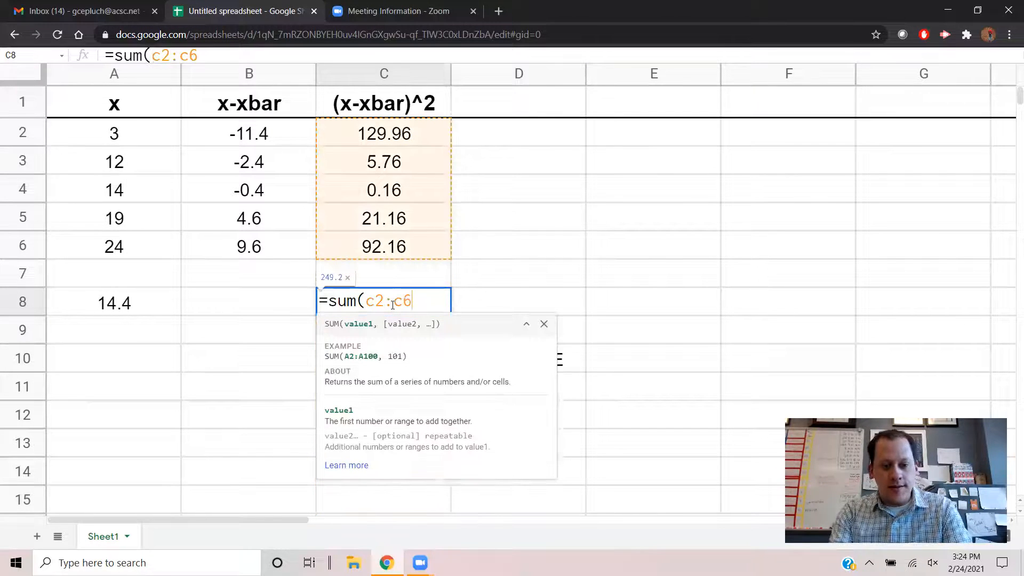
pyautogui.write(')')
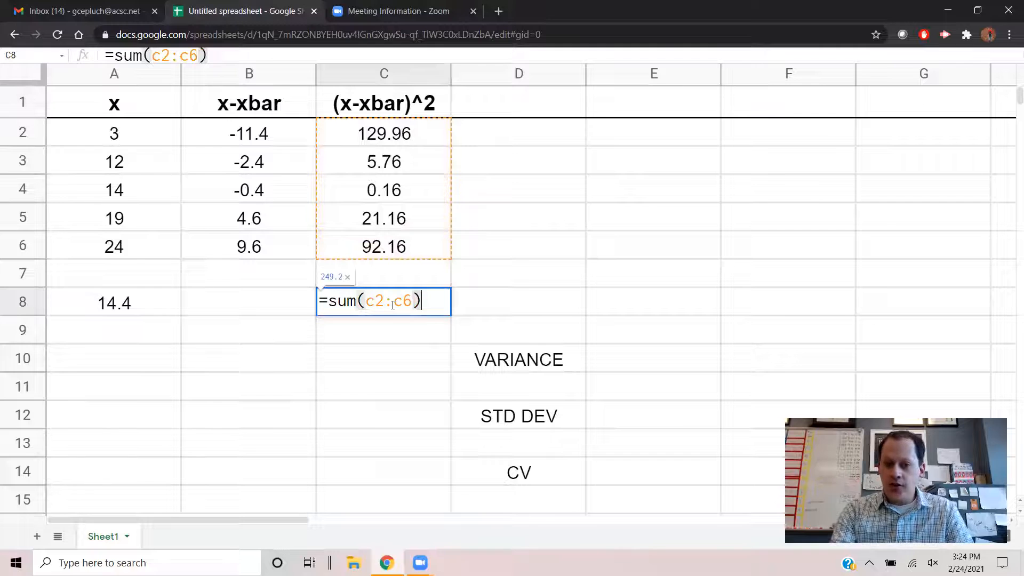
pyautogui.press('Return')
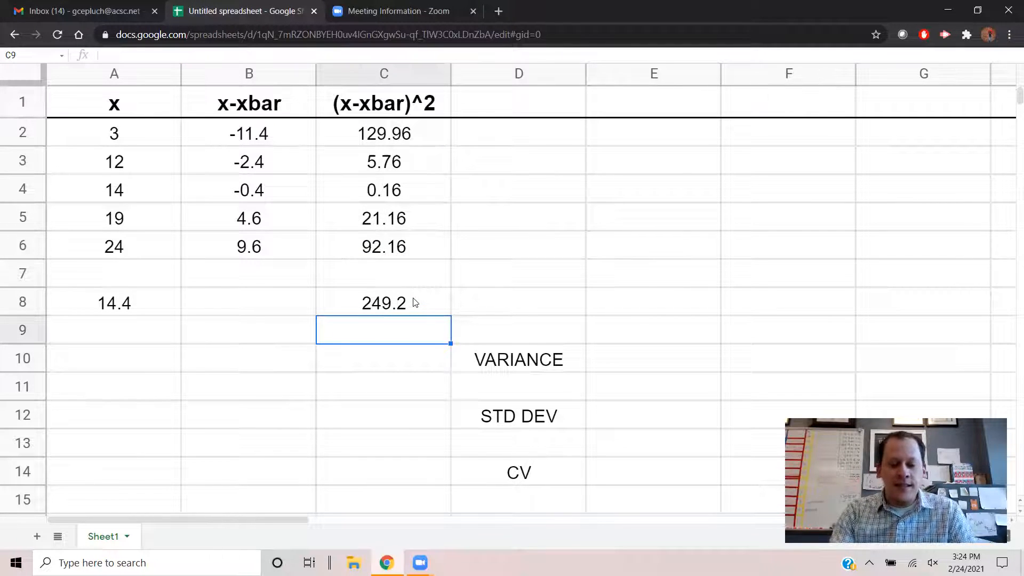
# Step: Calculate the variance in cell C10 with the formula =c8/4
pyautogui.click(397, 357)
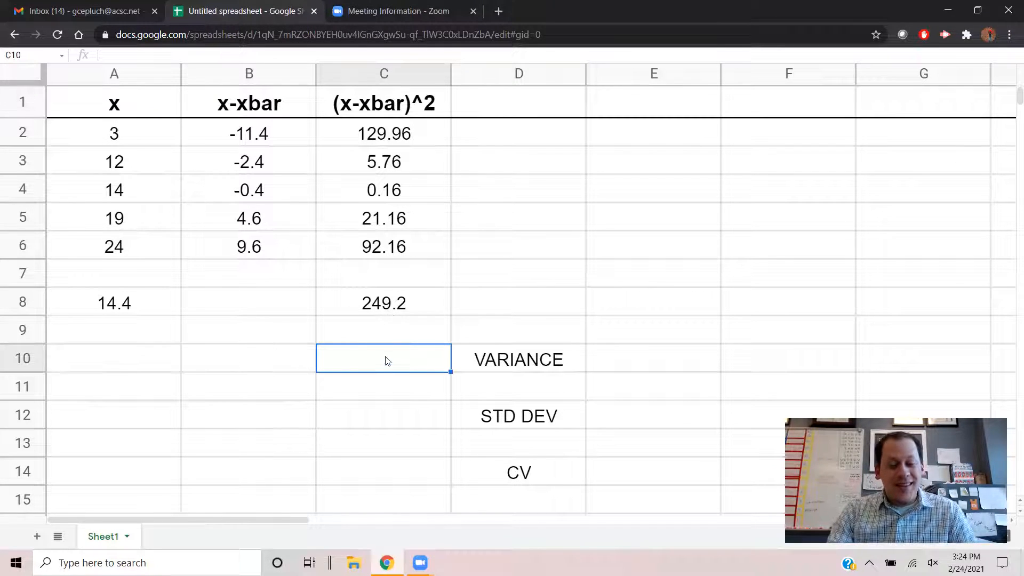
pyautogui.write('=')
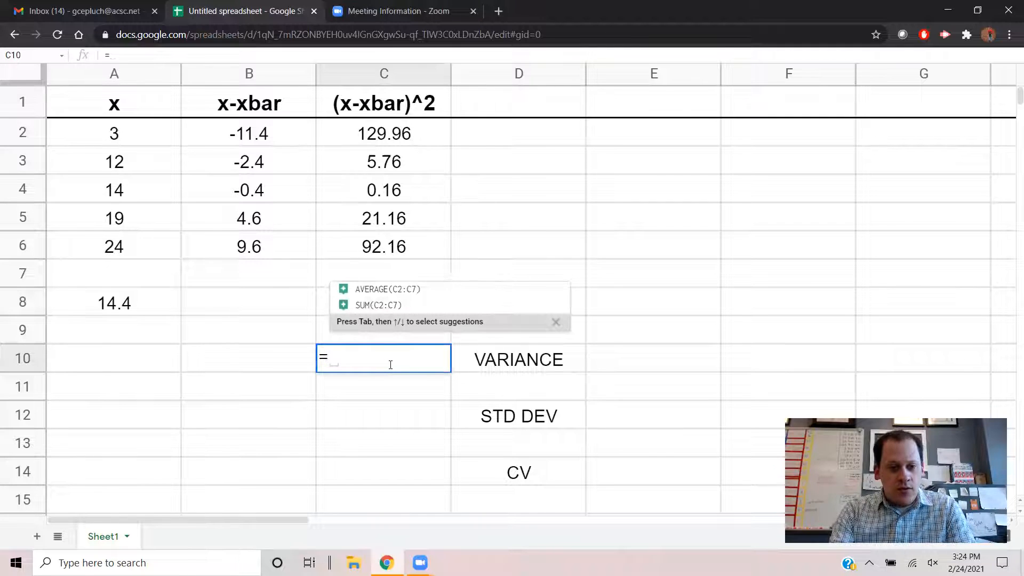
pyautogui.write('c8/4')
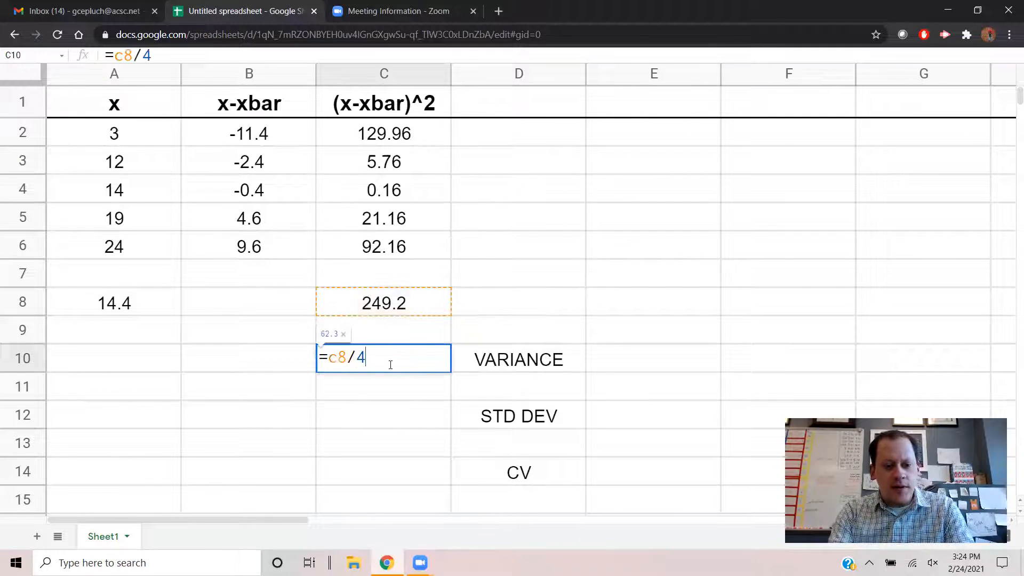
pyautogui.press('Return')
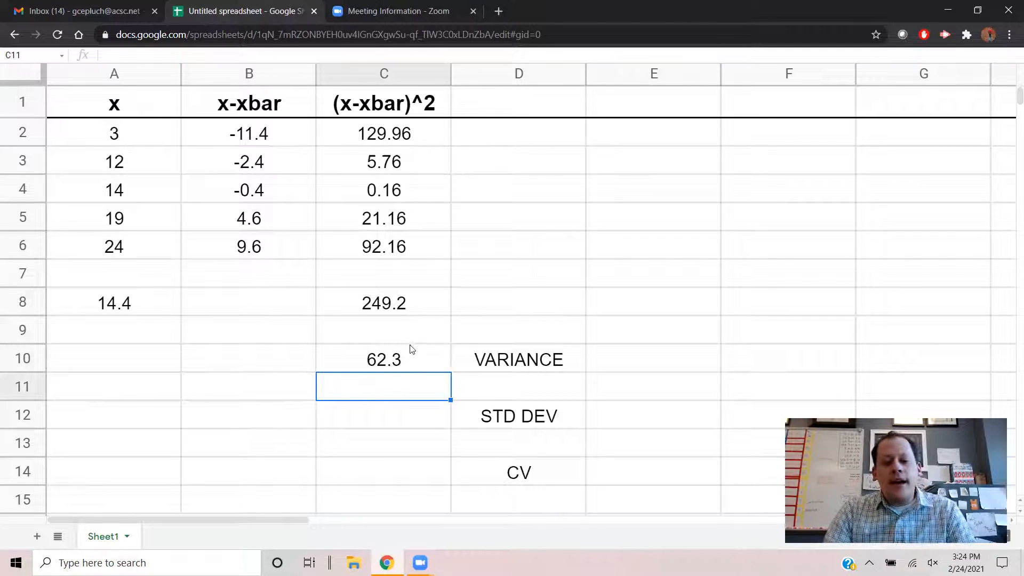
pyautogui.click(410, 360)
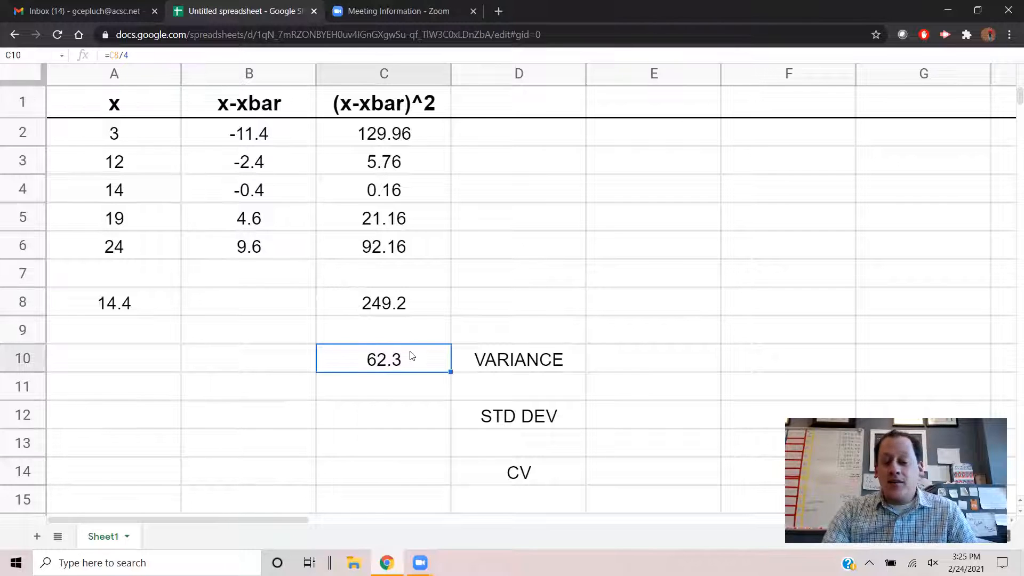
# Step: Calculate the standard deviation in cell C12 with the formula =sqrt(c10)
pyautogui.click(398, 416)
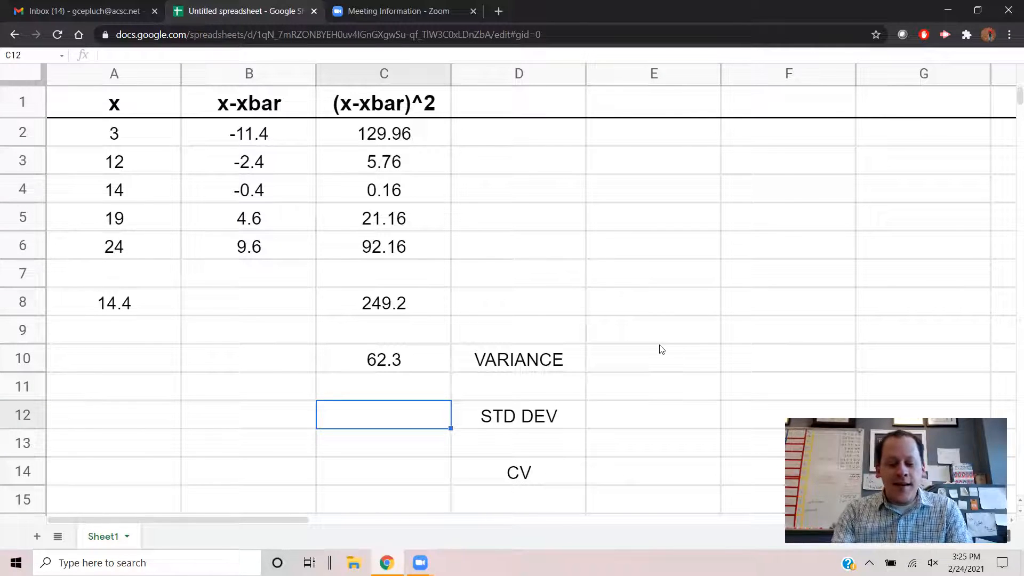
pyautogui.write('=')
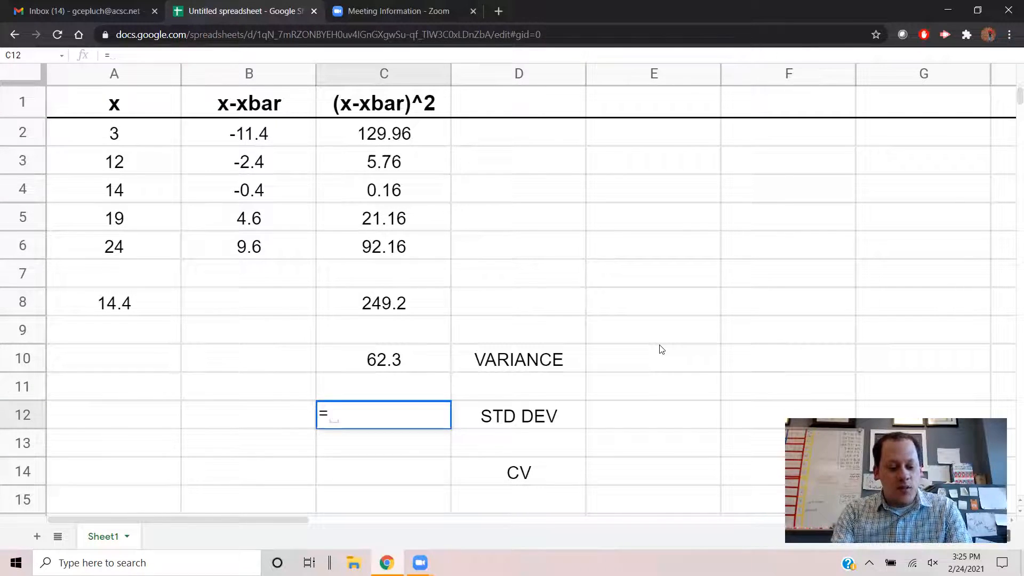
pyautogui.write('sqrt')
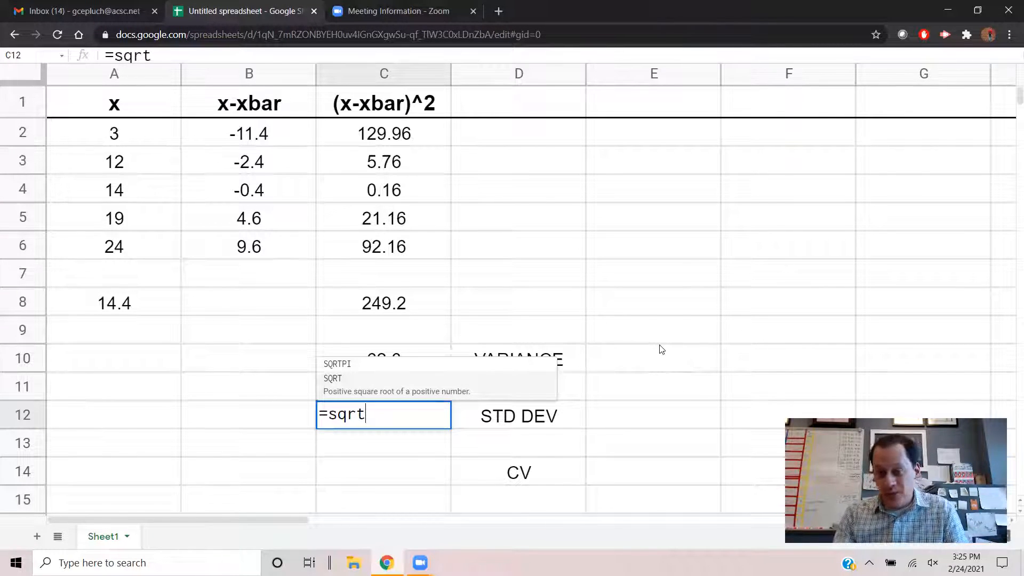
pyautogui.write('(')
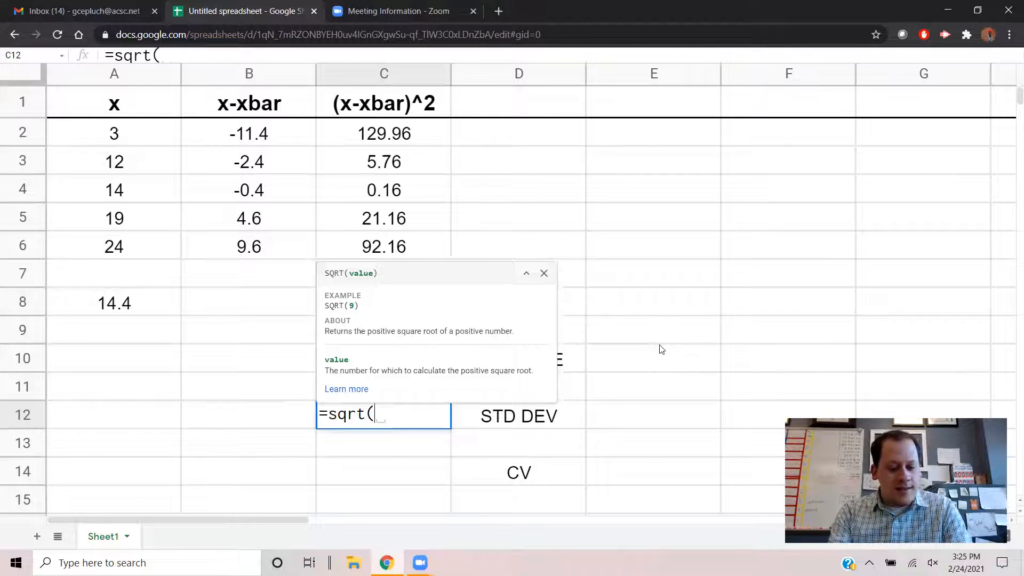
pyautogui.write('c10)')
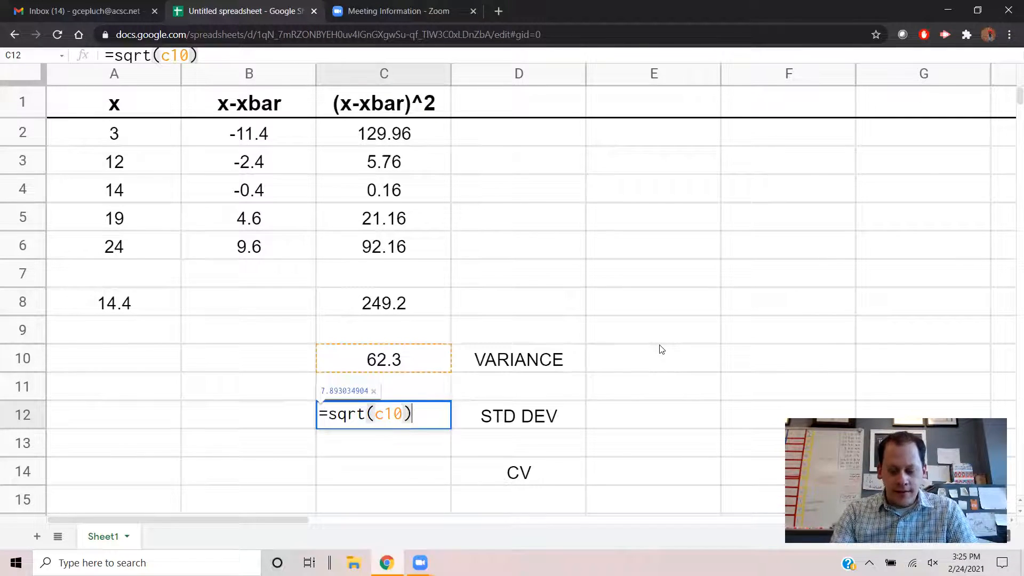
pyautogui.press('Return')
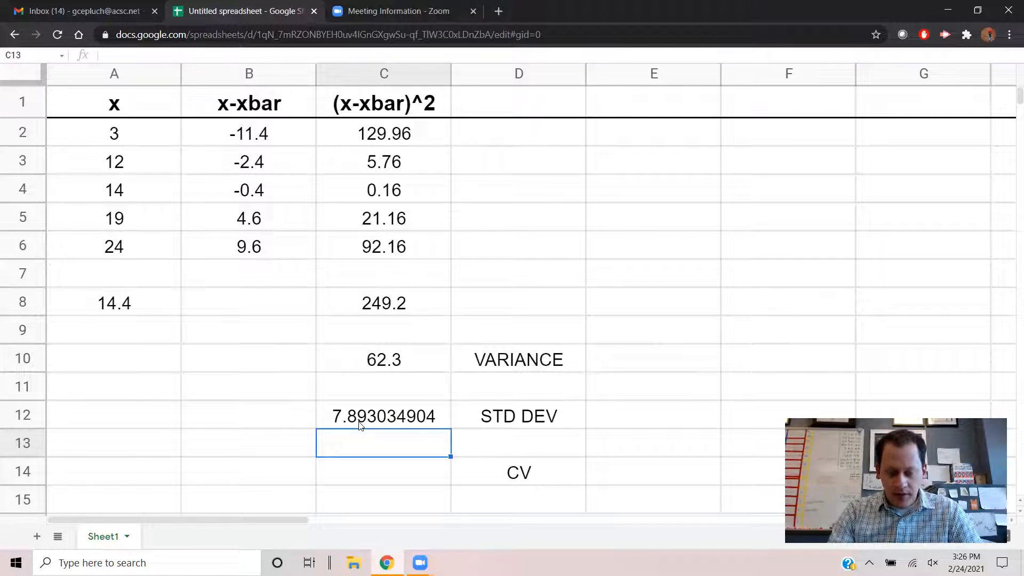
# Step: Calculate the coefficient of variation as a percentage in cell C14 with the formula =C12/A8*100
pyautogui.click(378, 476)
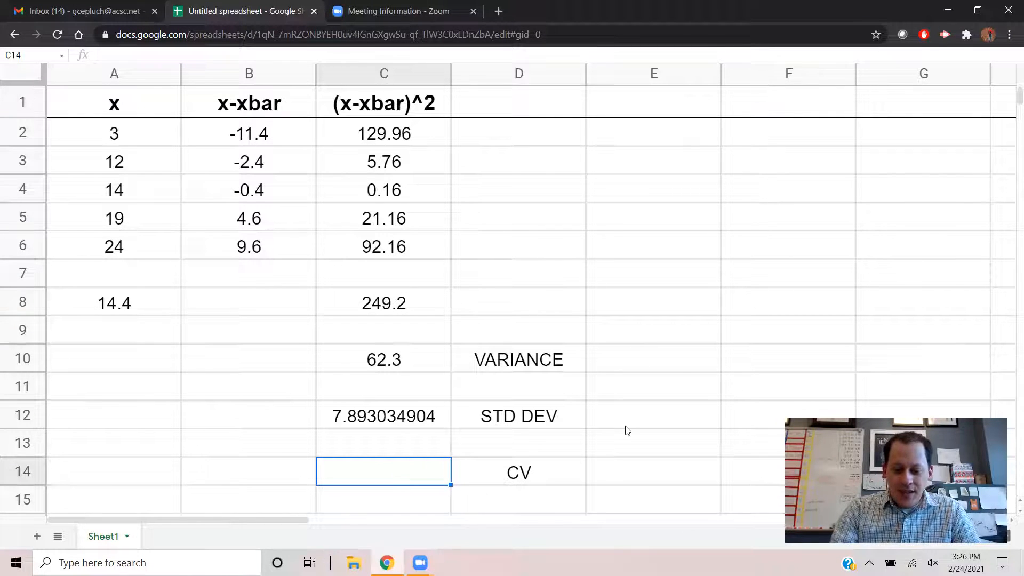
pyautogui.write('=')
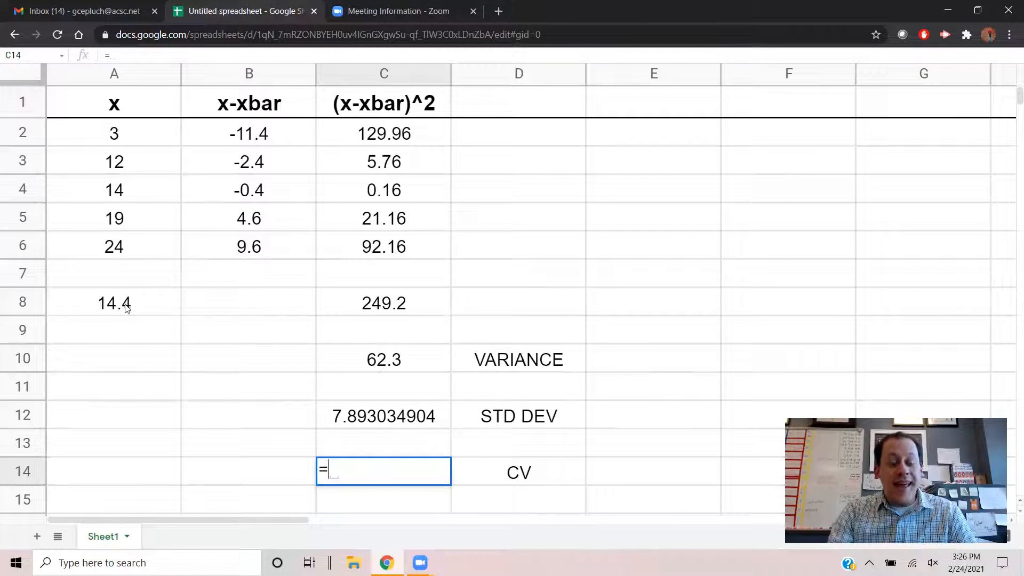
pyautogui.click(375, 418)
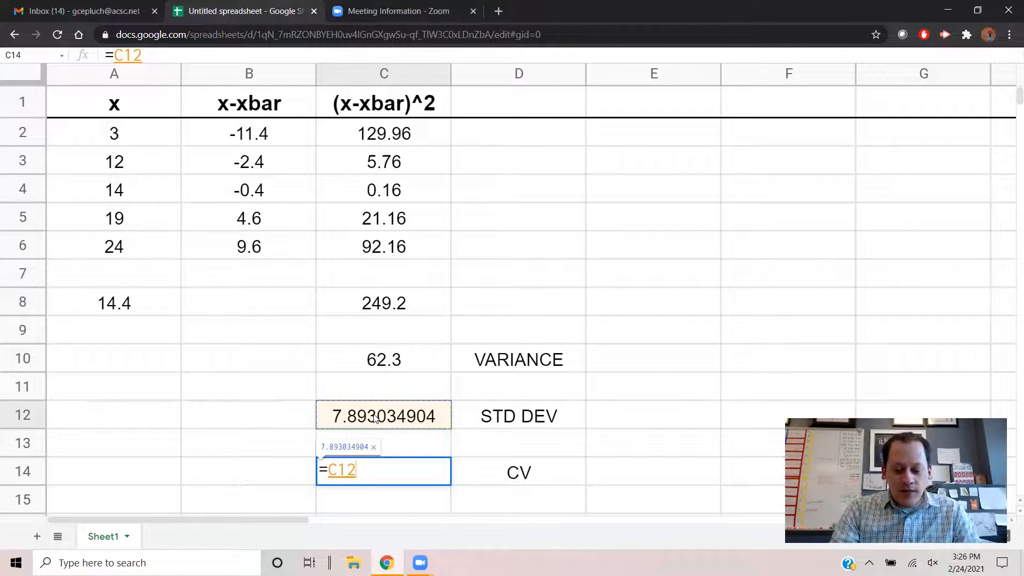
pyautogui.write('/')
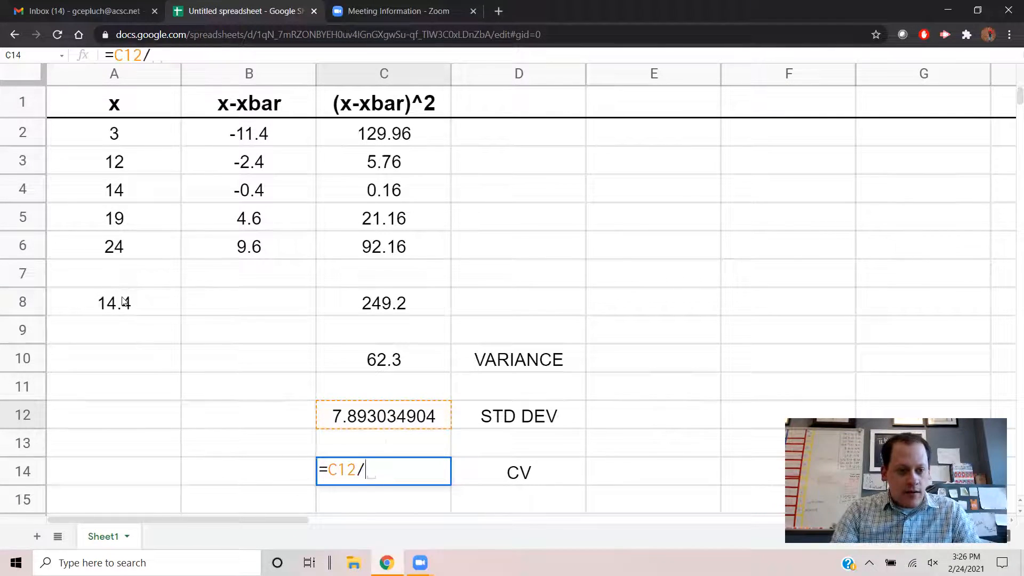
pyautogui.click(124, 301)
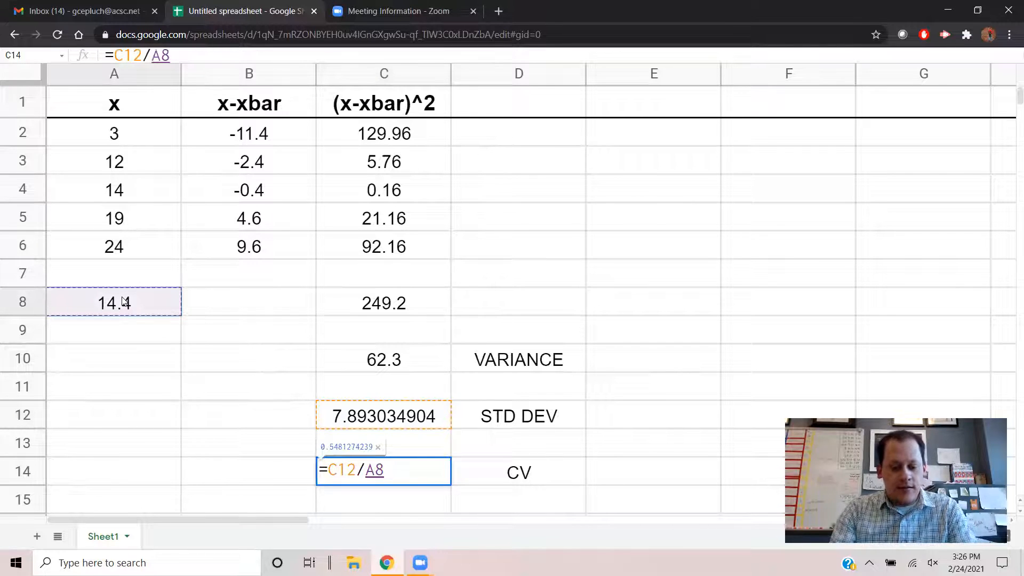
pyautogui.write('*100')
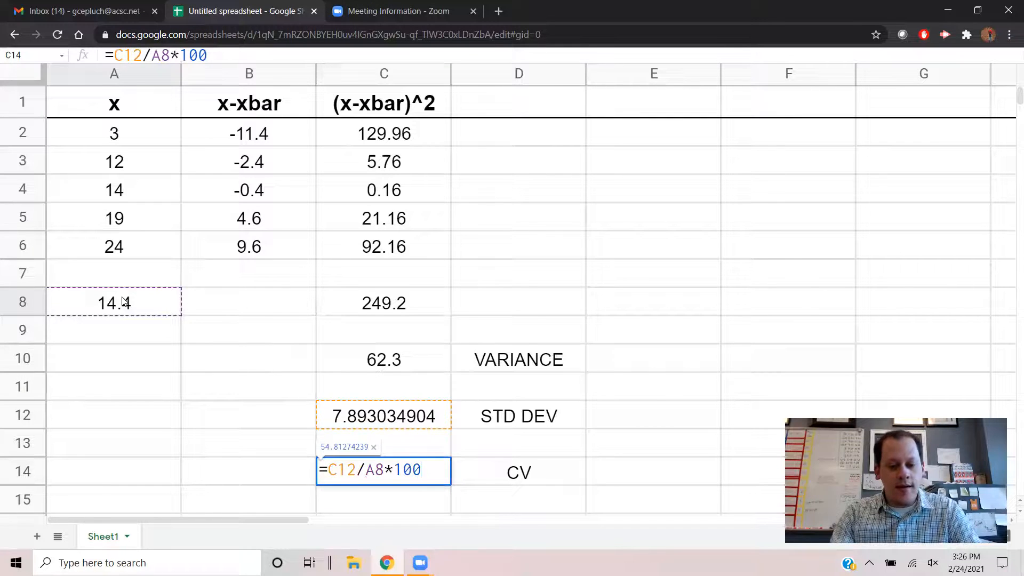
pyautogui.press('Return')
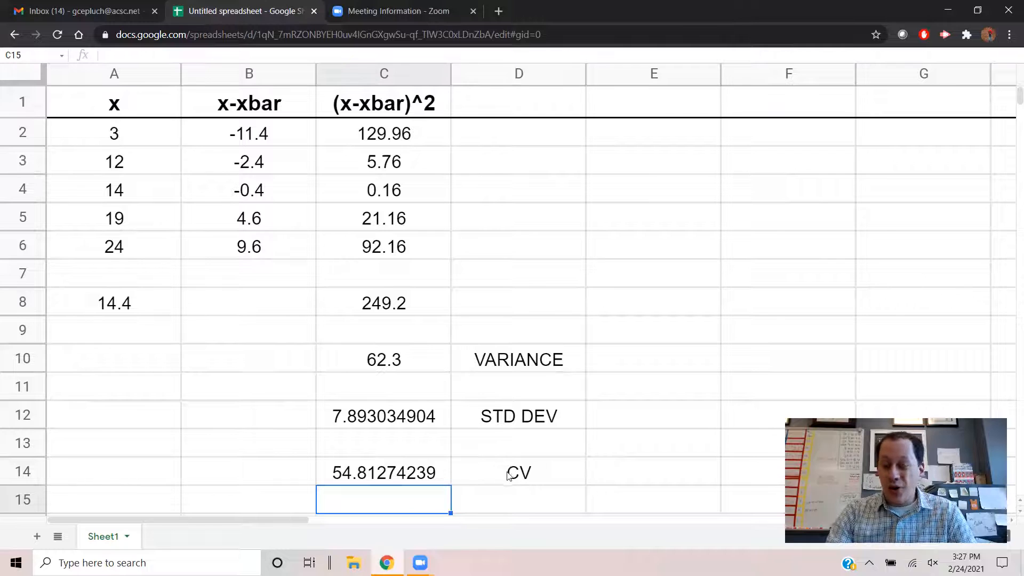
# Step: Review the mean in A8 and the variance, standard deviation and coefficient of variation in C10, C12 and C14
pyautogui.click(374, 476)
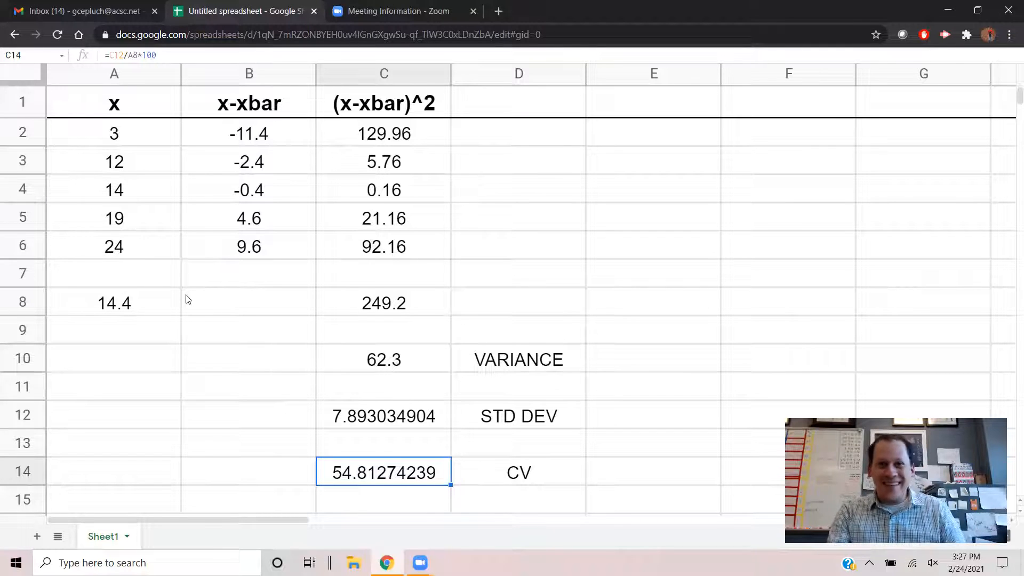
pyautogui.click(144, 308)
pyautogui.click(801, 185)
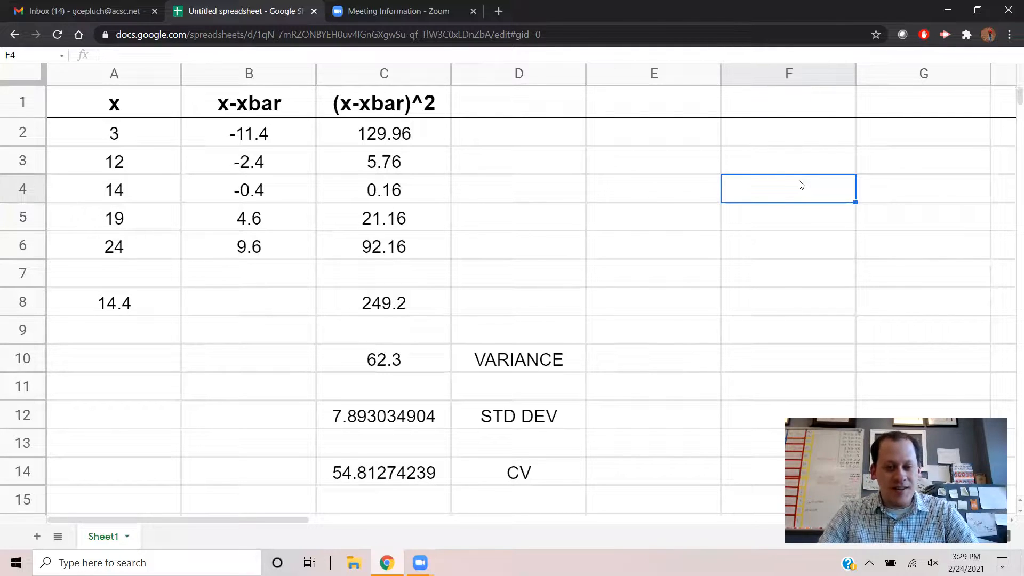
pyautogui.click(425, 362)
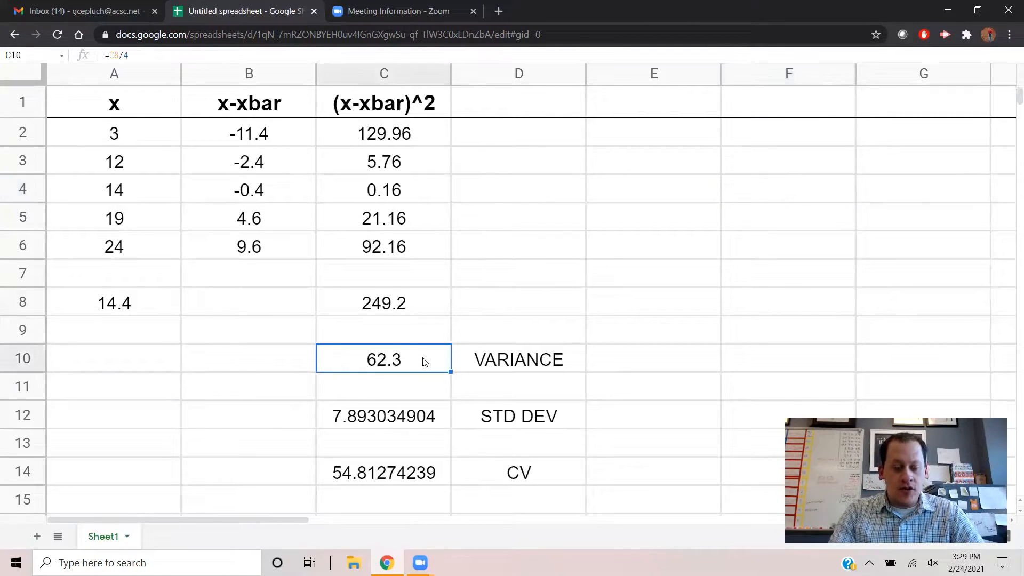
pyautogui.click(409, 420)
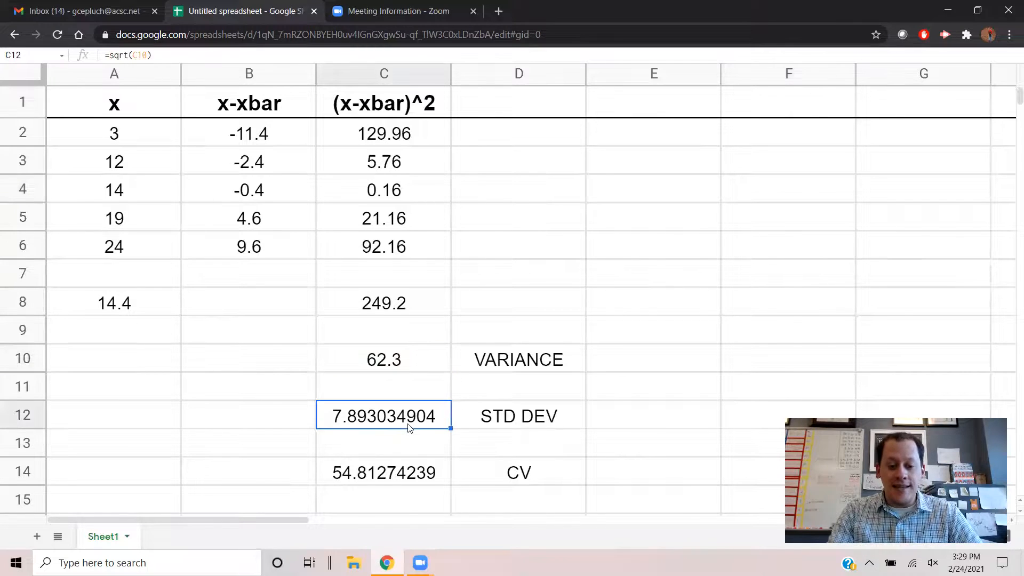
pyautogui.click(401, 473)
pyautogui.click(656, 248)
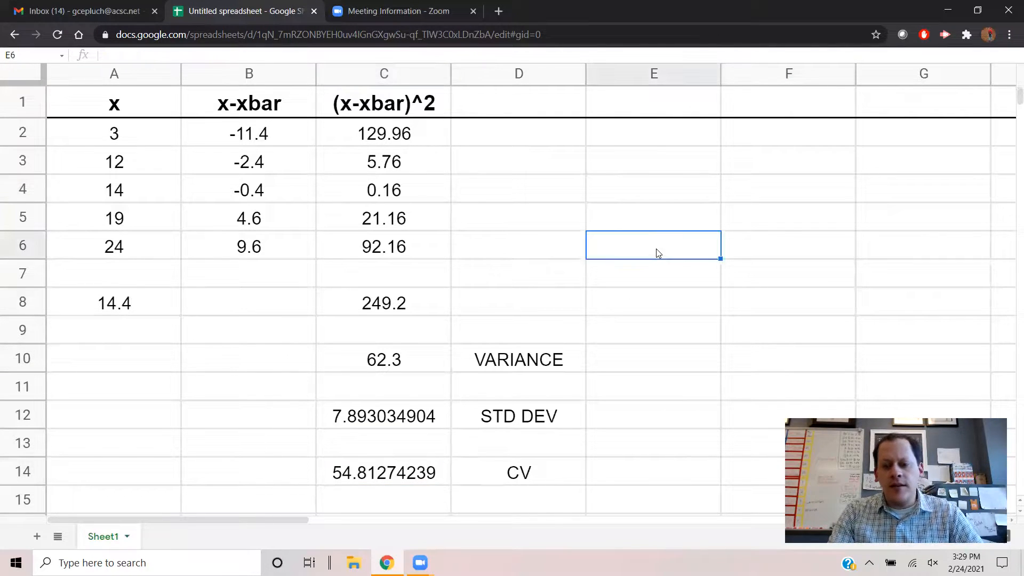